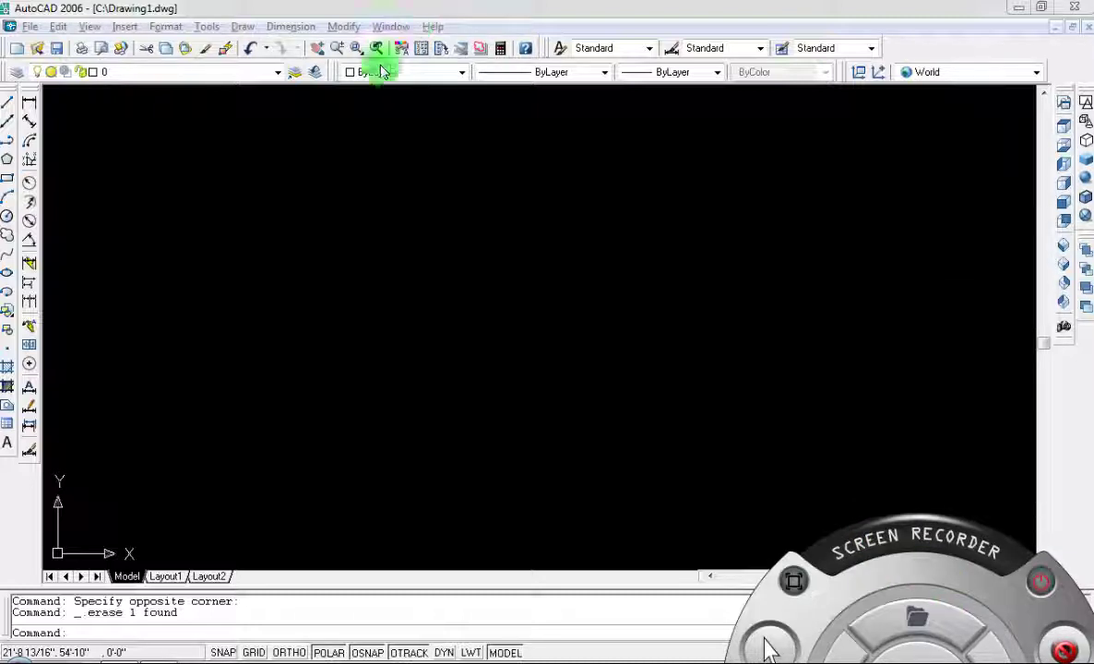
Draw a closed horizontal rectangle with lines, 20' long and 9" wide, in the upper part of the drawing
left_click(350, 8)
left_click(221, 147)
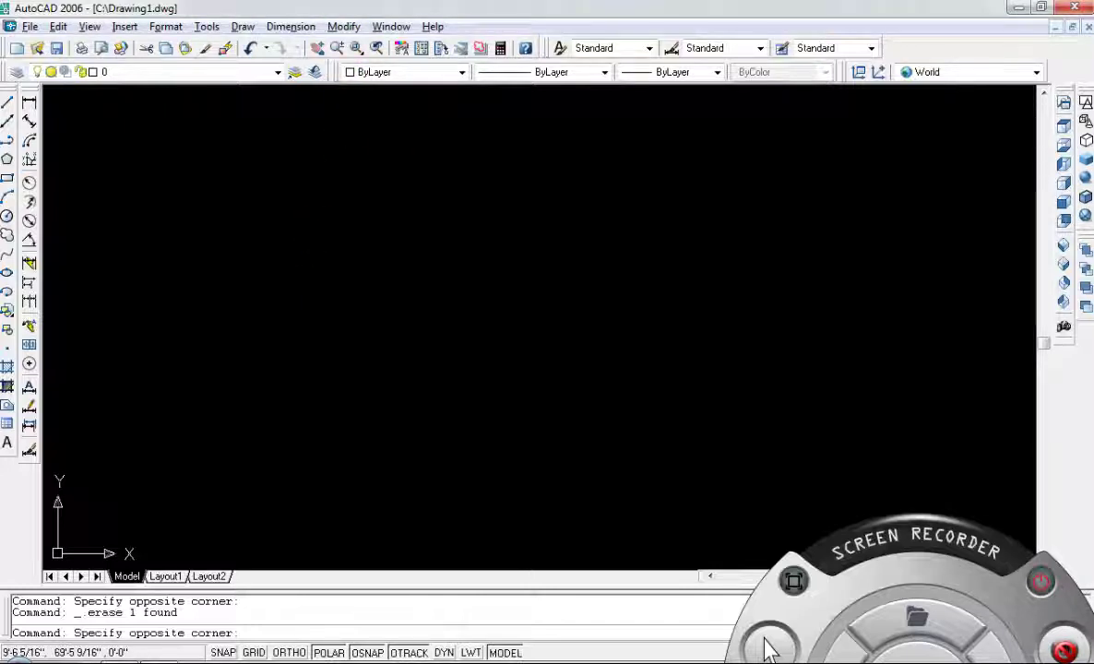
key("Escape")
type("l")
key("Return")
left_click(310, 211)
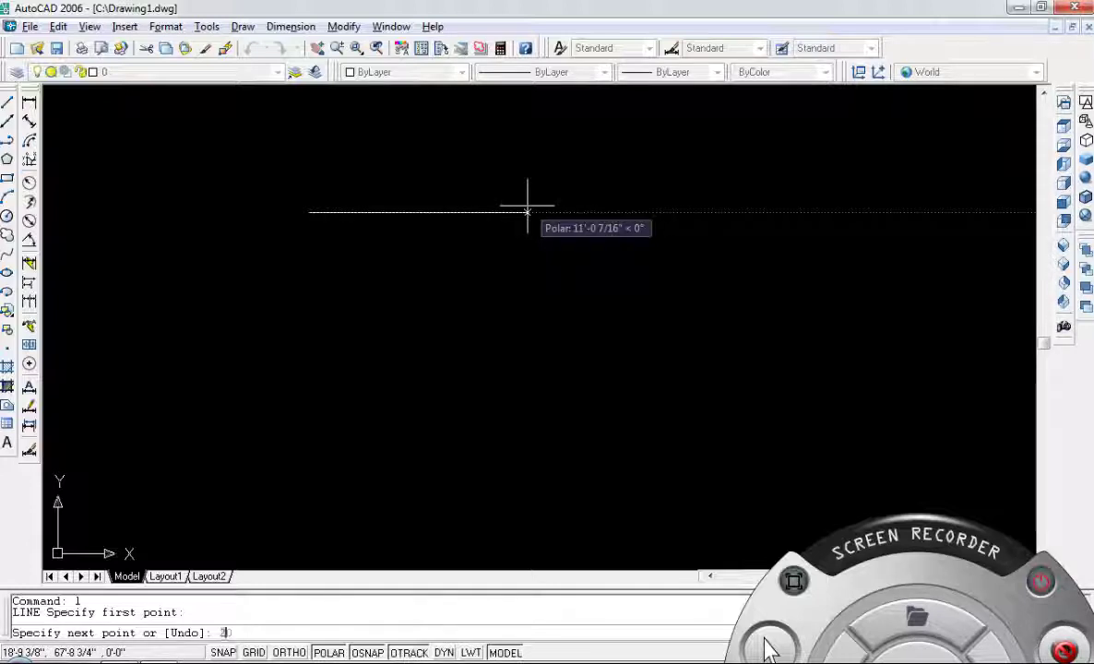
type("20'")
key("Return")
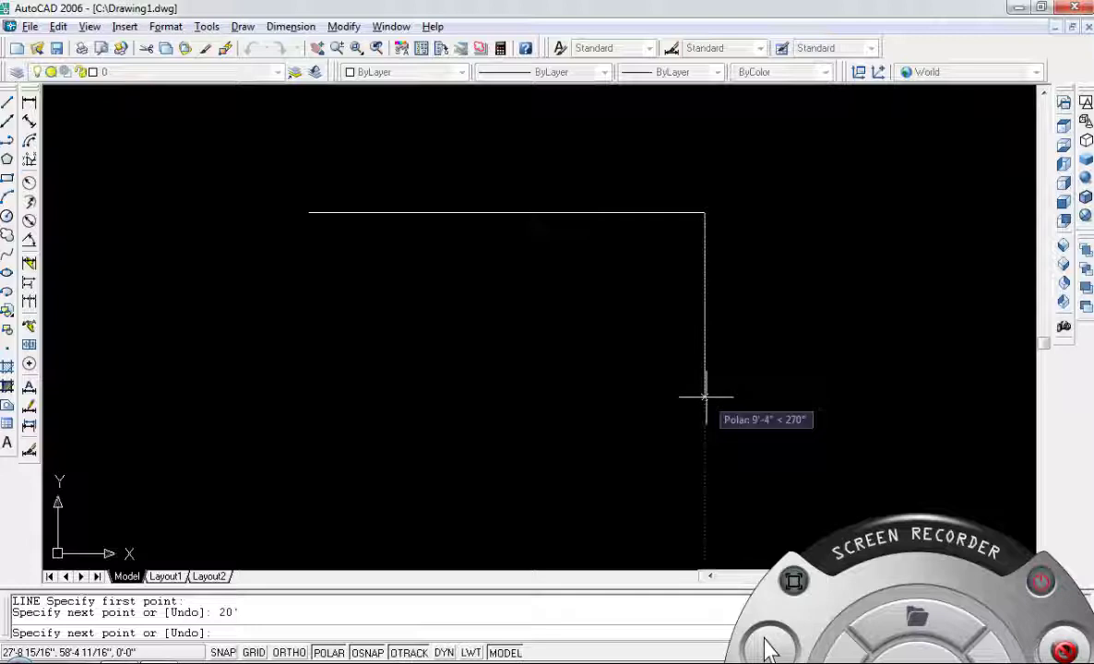
key("Return")
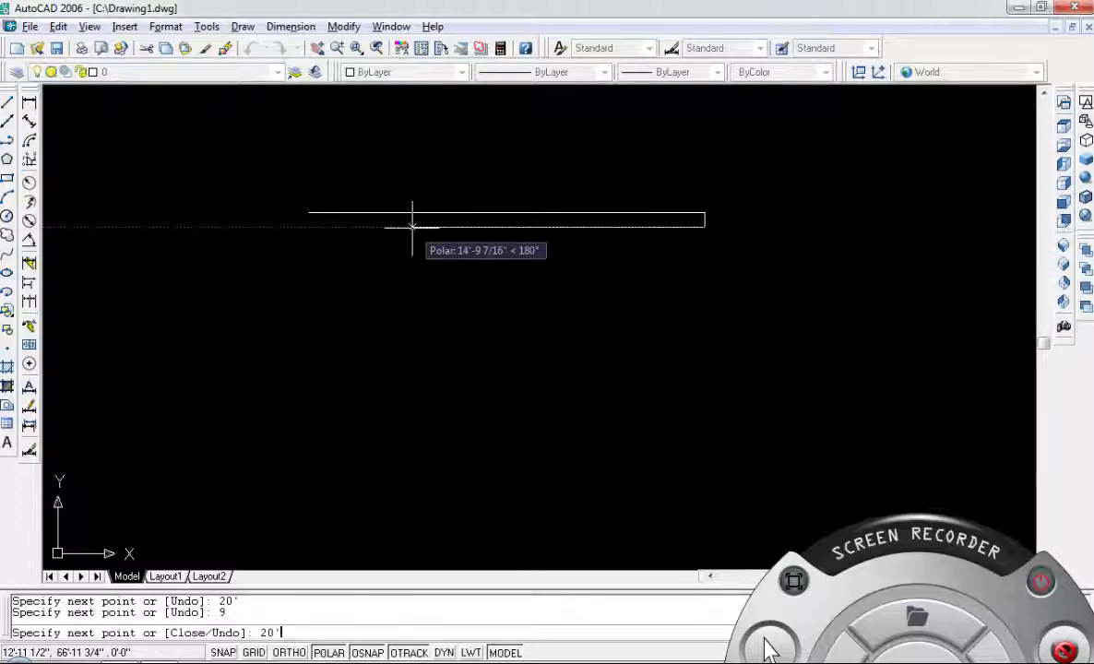
type("20'")
key("Return")
type("c")
key("Return")
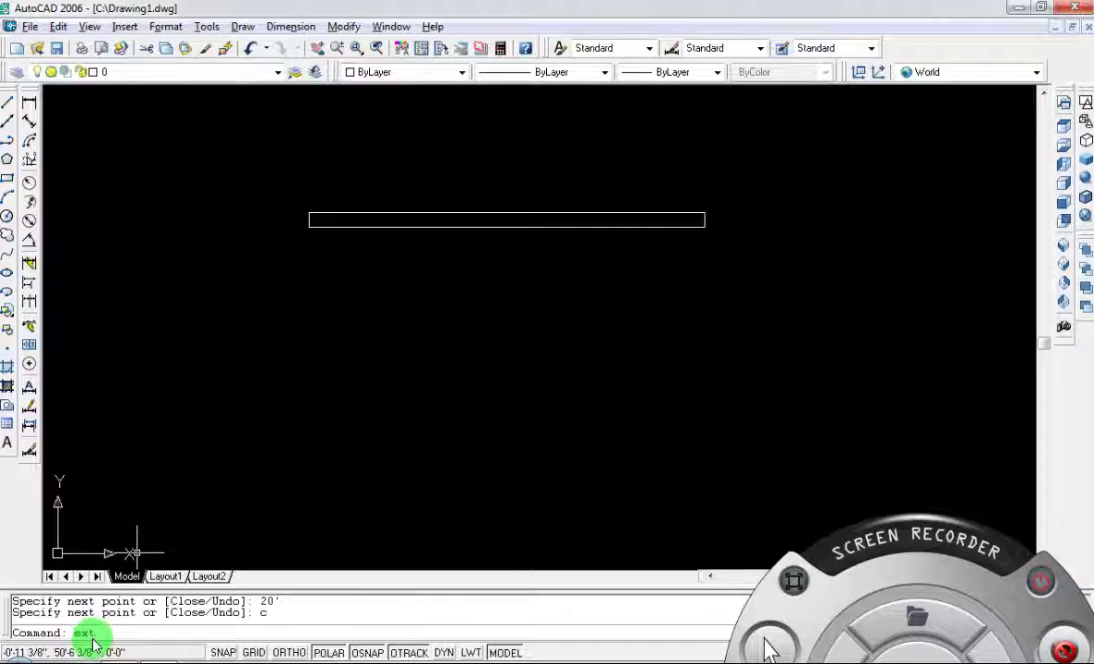
Create a polyline boundary from an internal point of the long thin rectangle
key("Return")
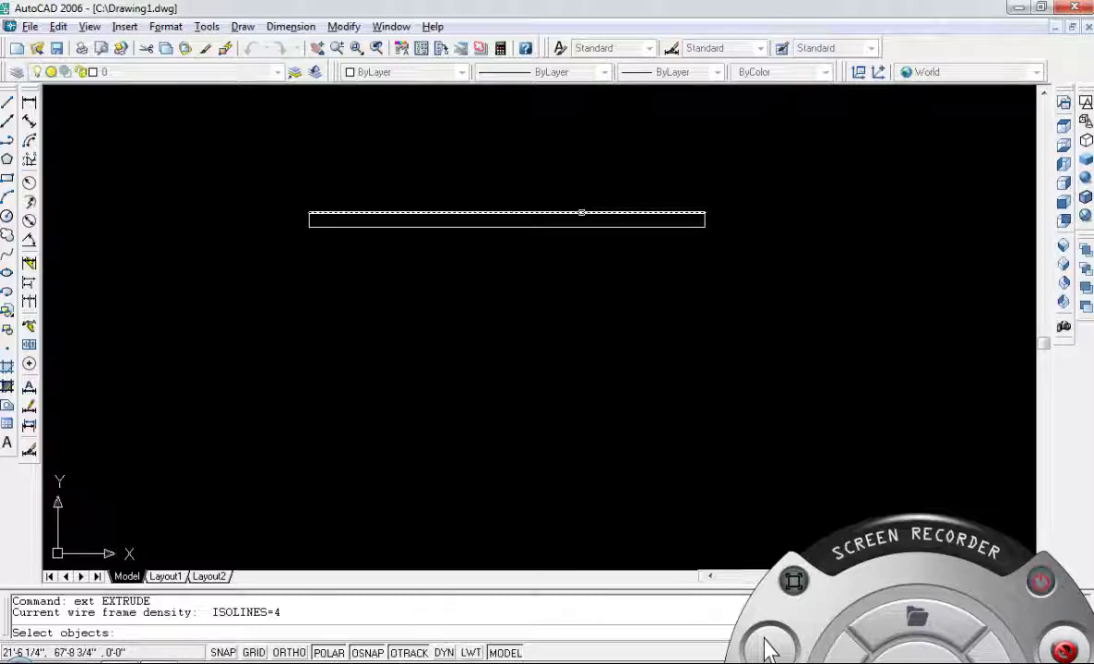
key("Escape")
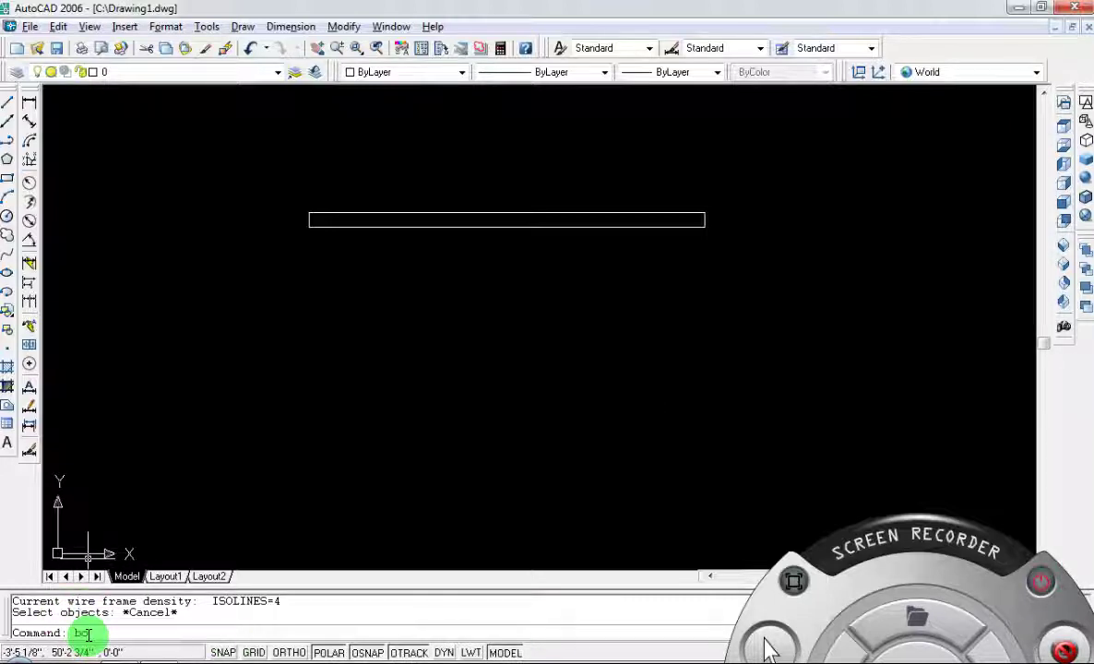
key("Return")
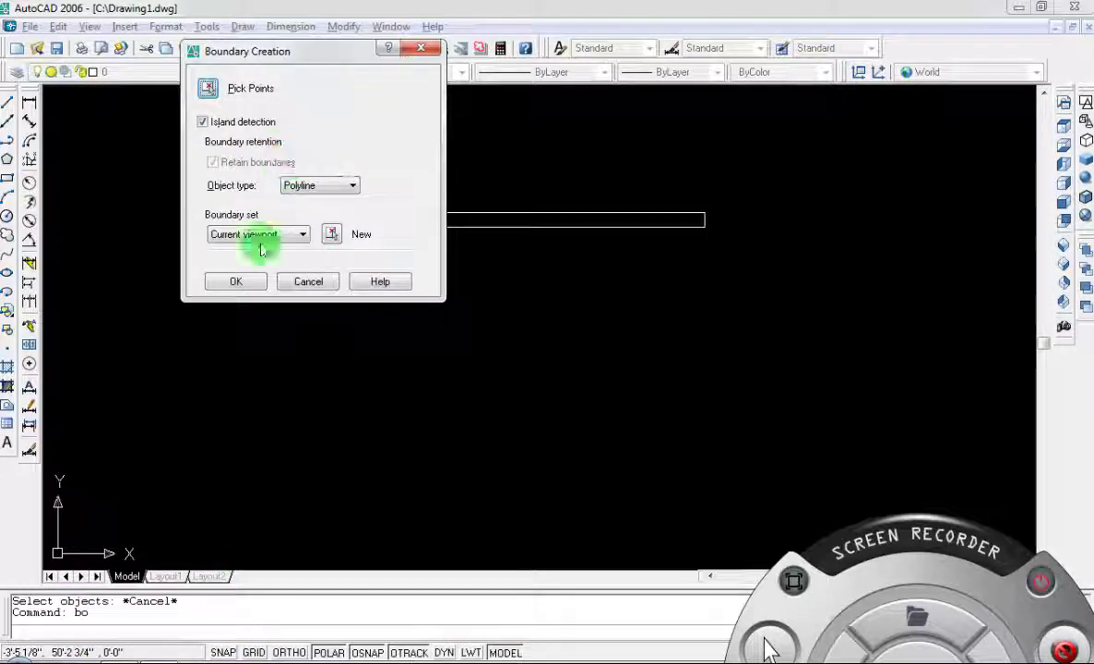
left_click(257, 279)
left_click(394, 222)
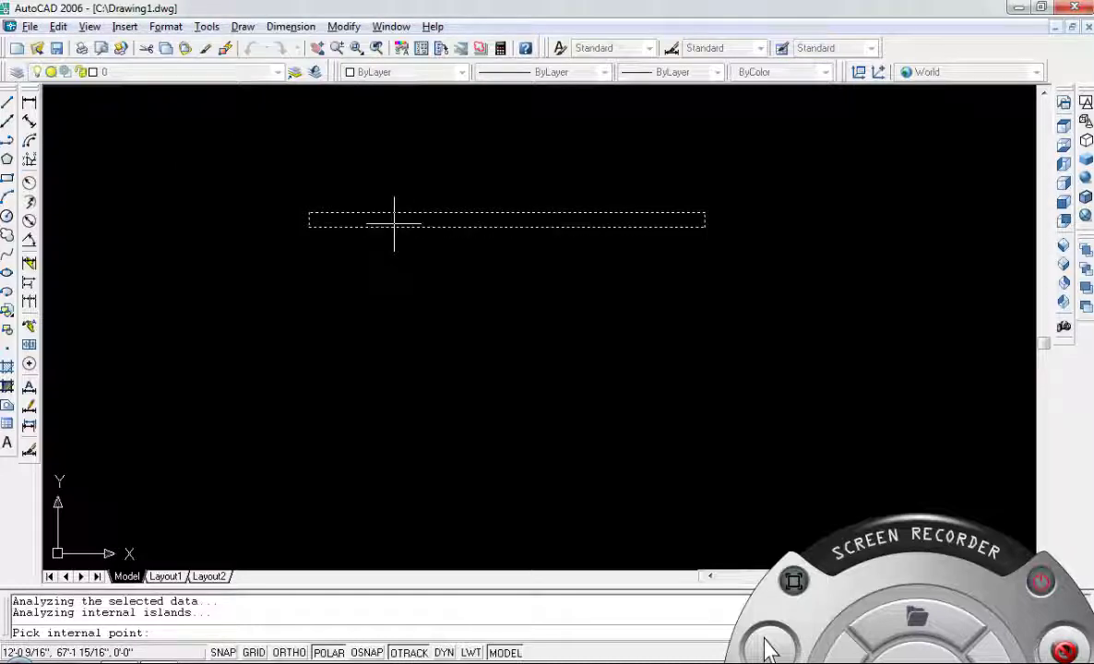
key("Return")
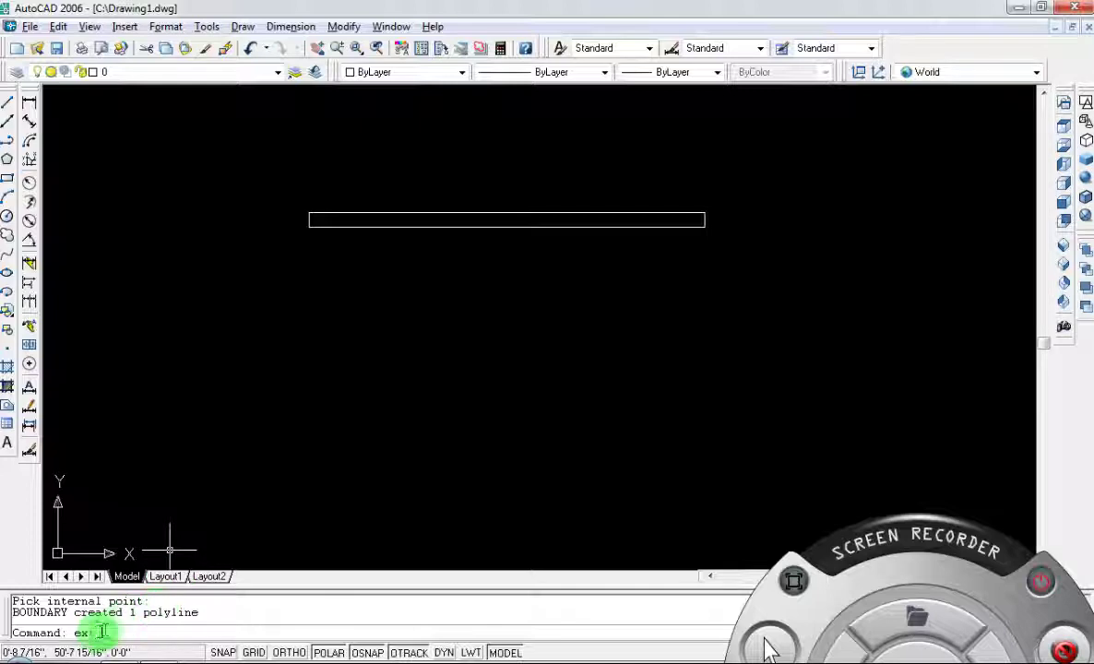
Extrude the rectangle's boundary polyline to a height of 10' with a 0 taper angle, and display the model flat shaded
key("Return")
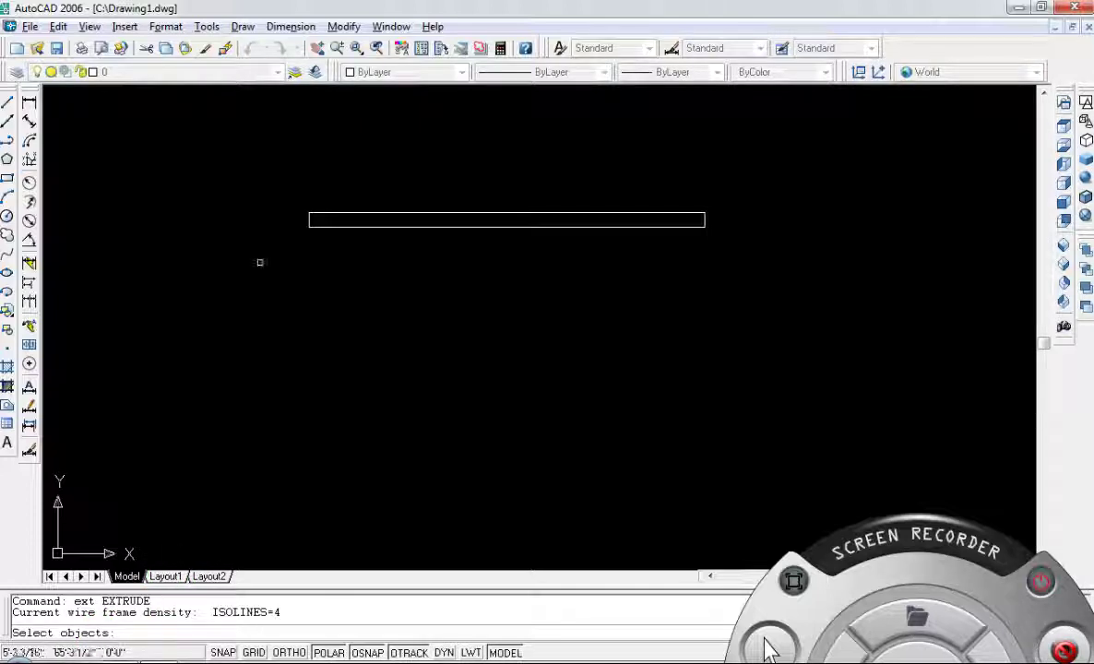
left_click(321, 218)
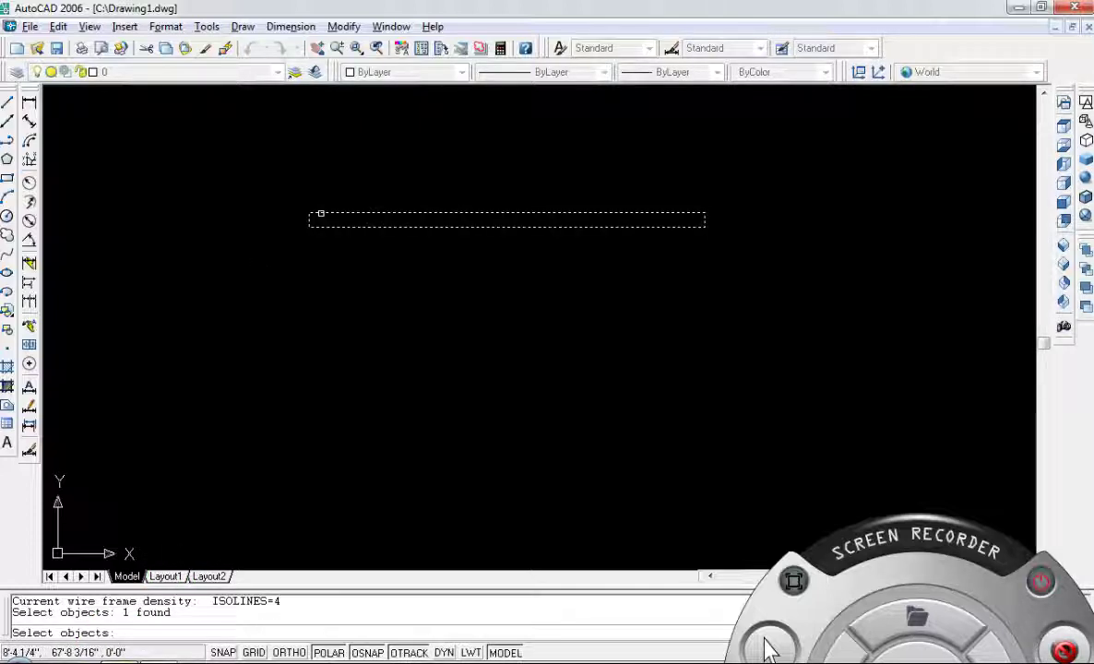
key("Return")
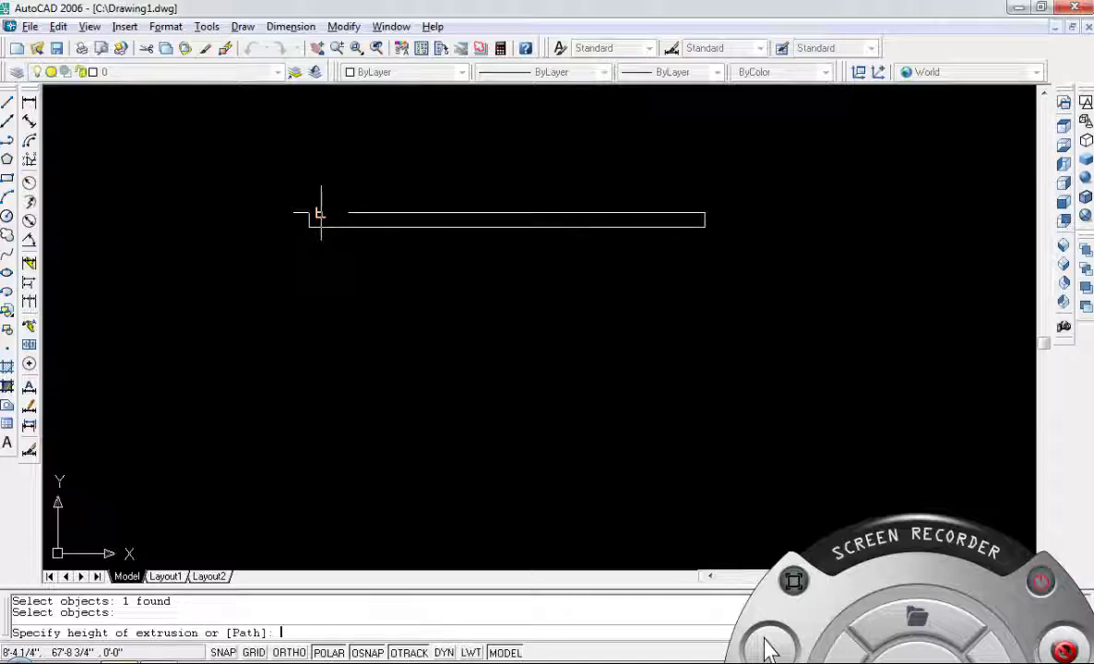
type("10")
key("Return")
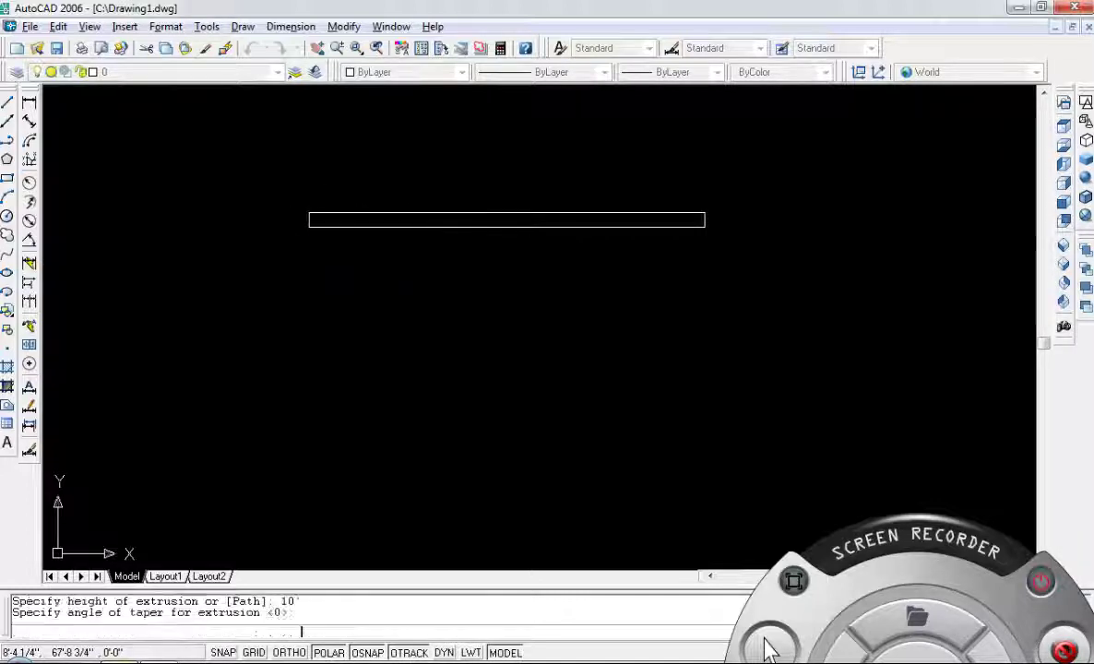
key("Return")
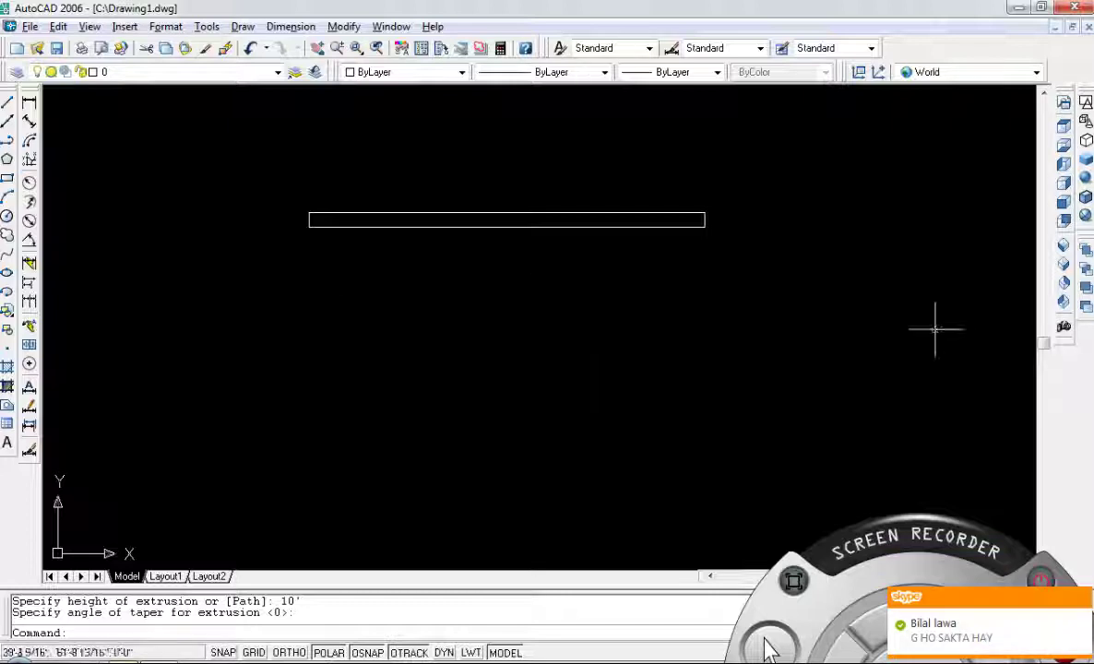
left_click(1077, 153)
middle_click_drag(787, 270, 644, 307)
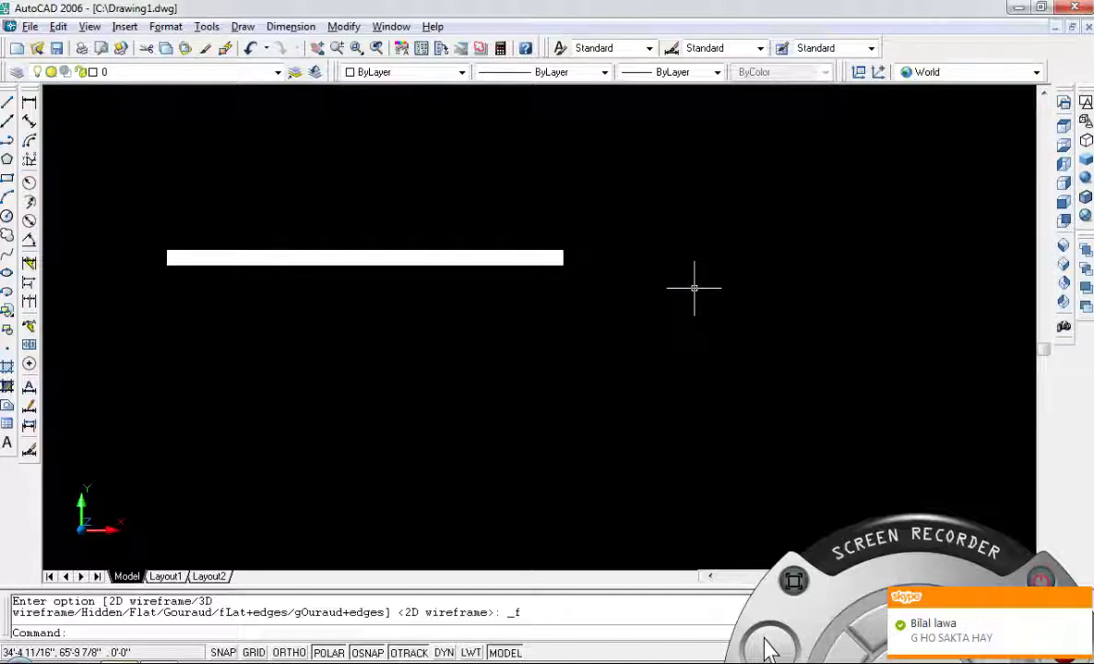
Draw an open U-shaped outline beside the wall with lines: 3' down, 2' to the left and 3' up
type("l")
key("Return")
left_click(800, 221)
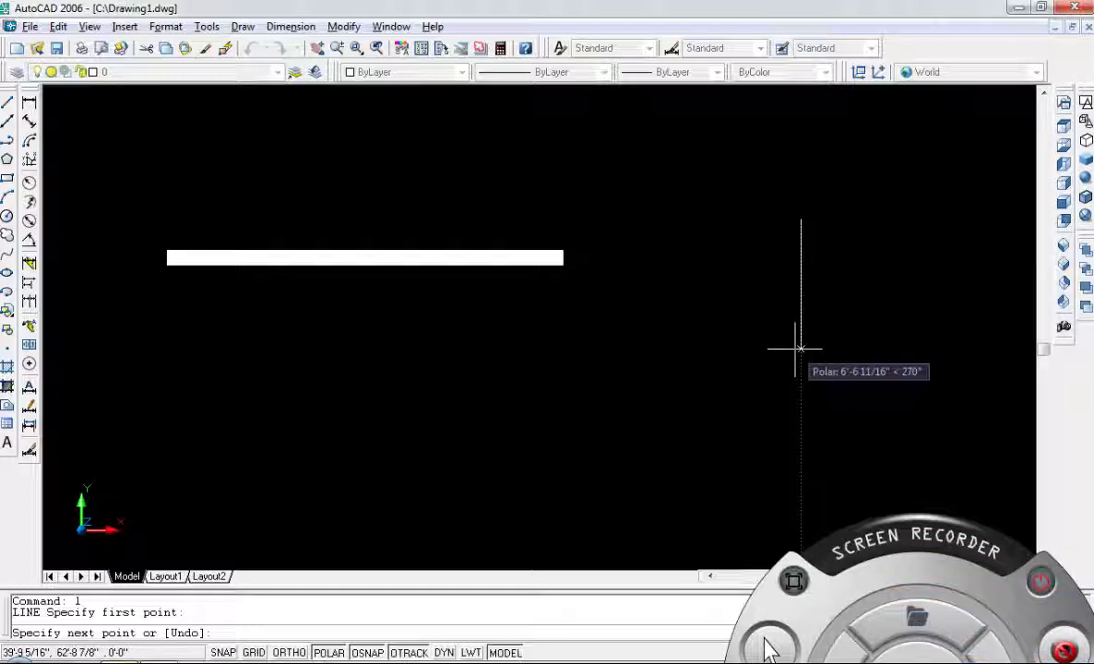
type("3'")
key("Return")
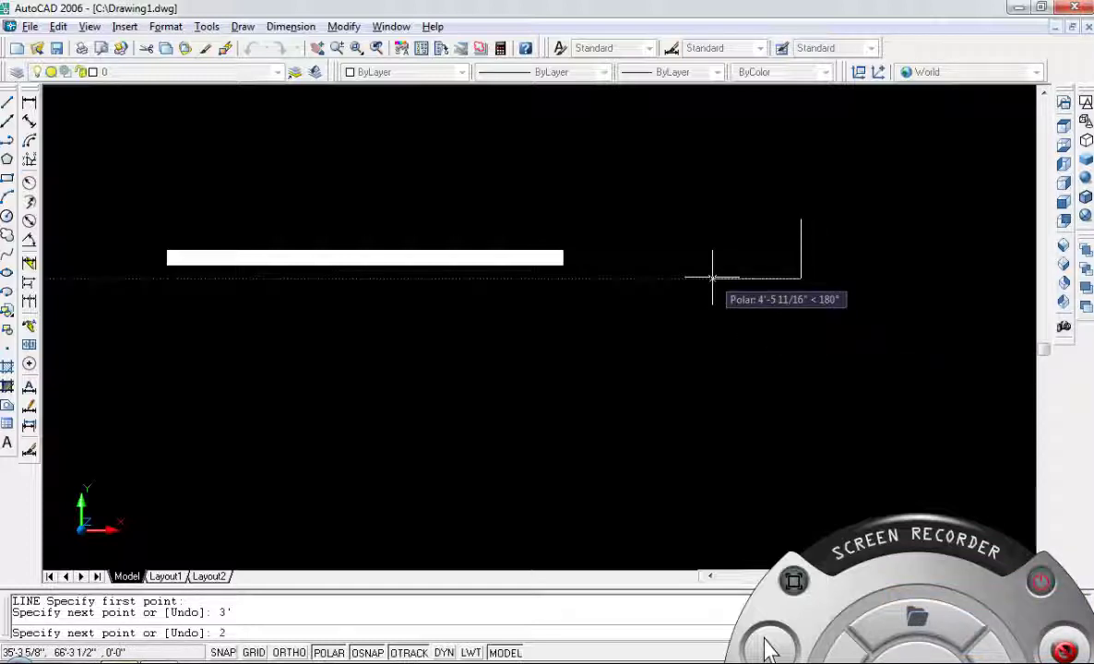
type("2'")
key("Return")
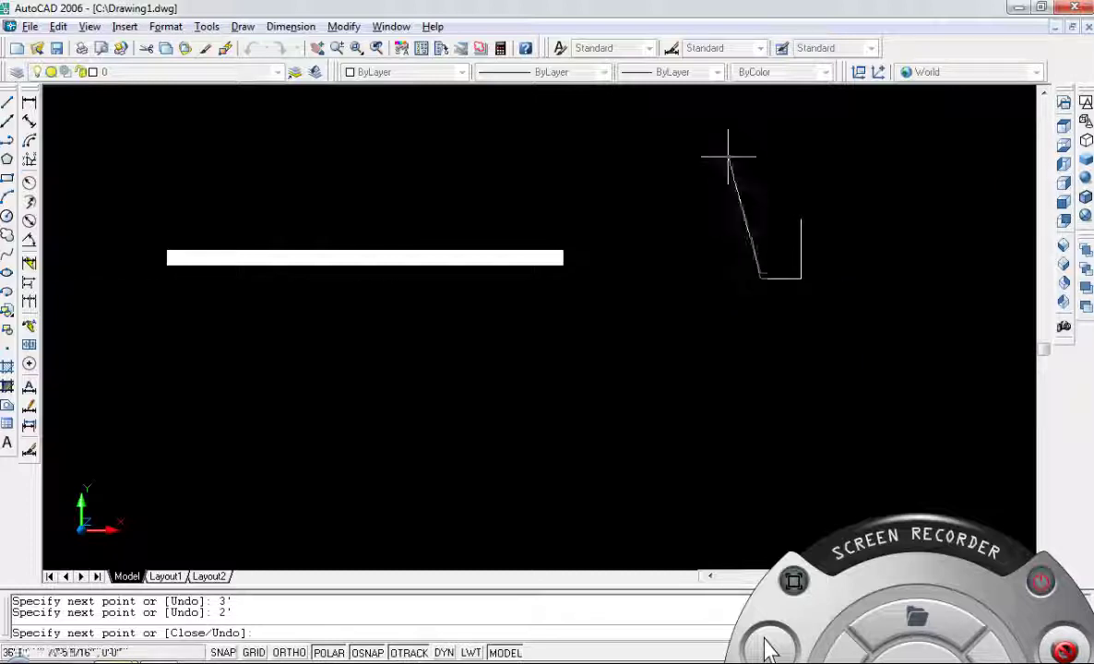
type("3")
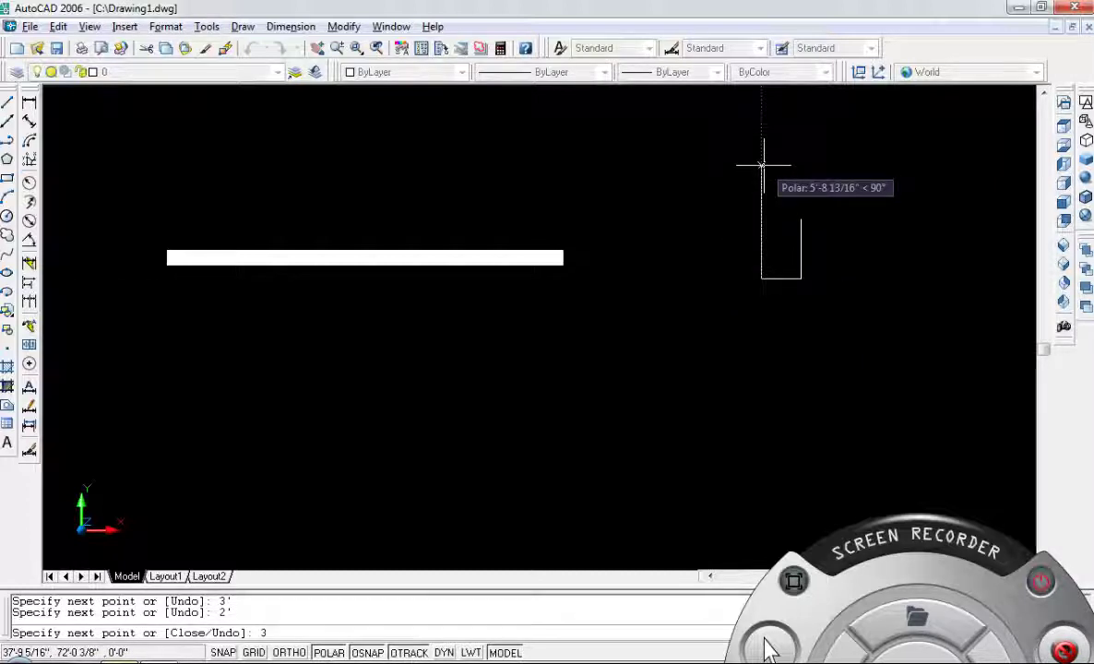
type("'")
key("Return")
key("Escape")
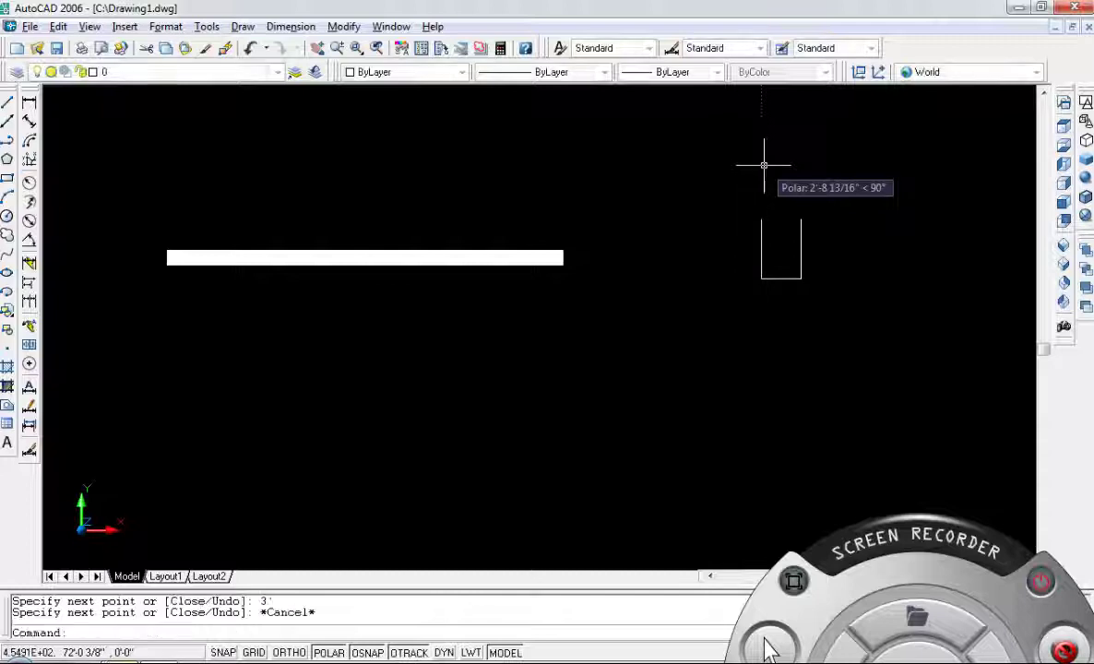
Draw a stepped line from the upper endpoint of the U-shape's right side: 6" left, 4" up and 2" left
scroll(803, 219, "up", 6)
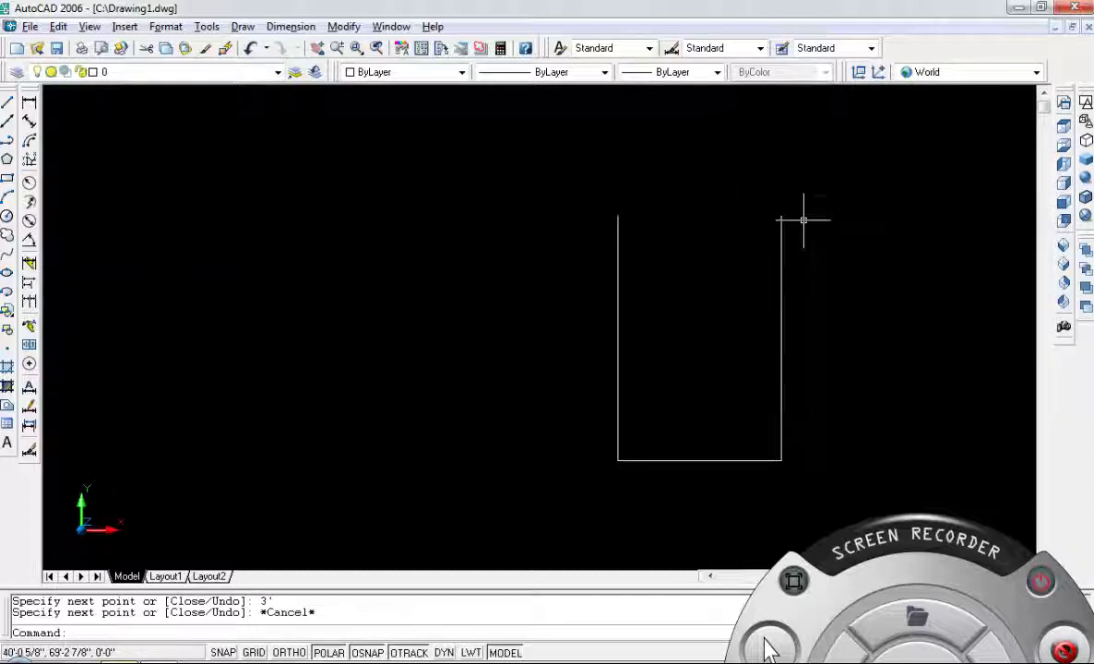
type("l")
key("Return")
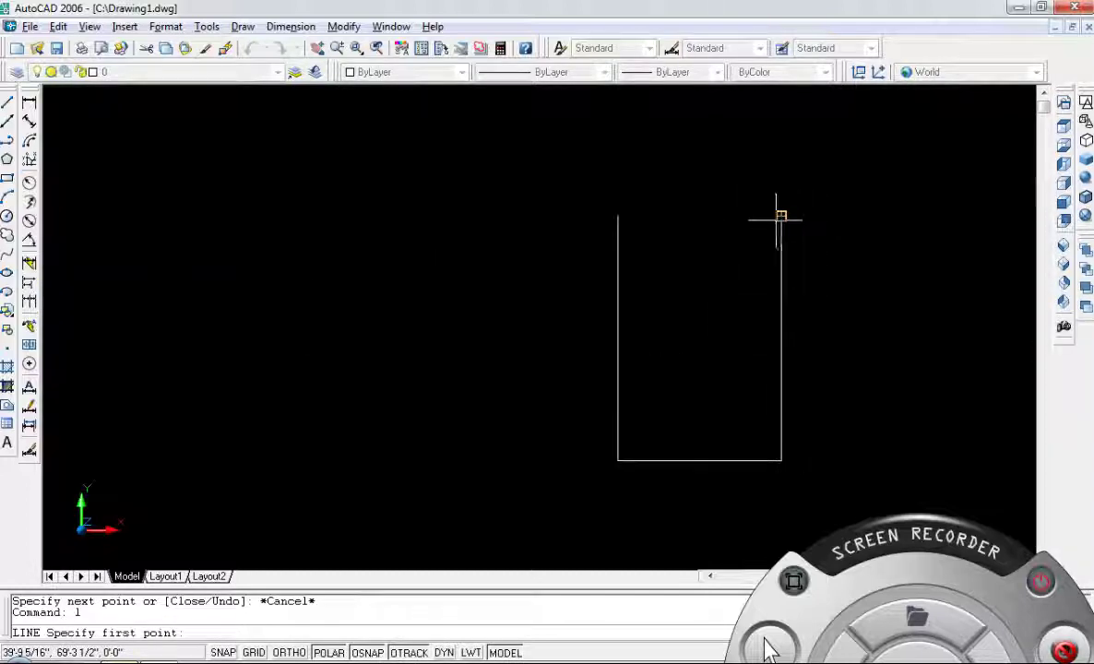
left_click(780, 216)
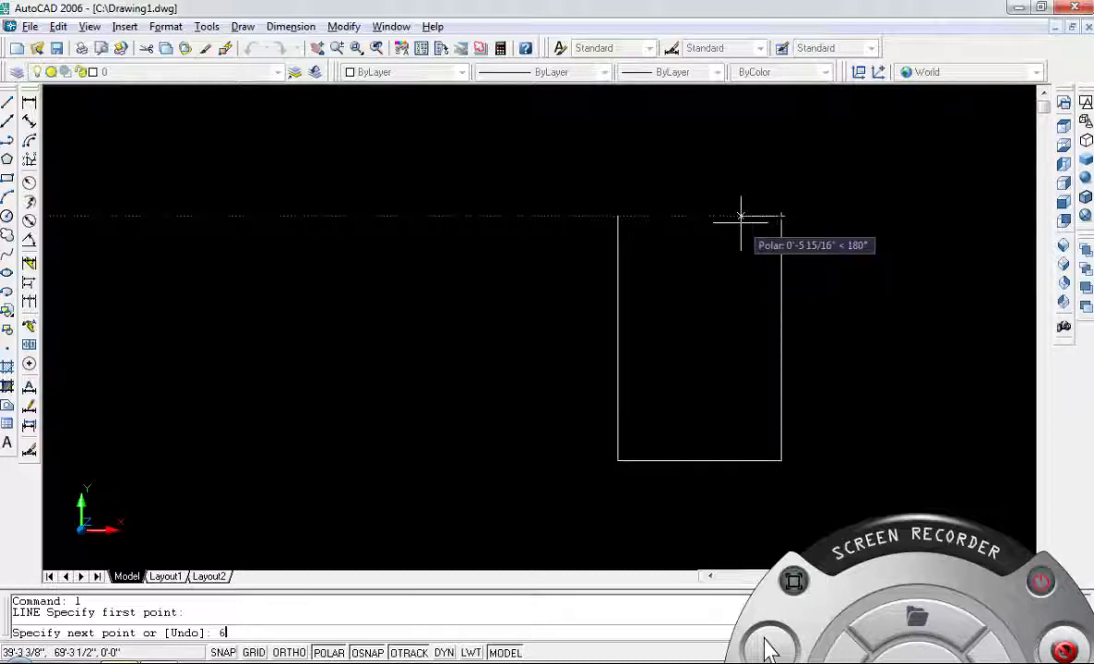
type("6")
key("Return")
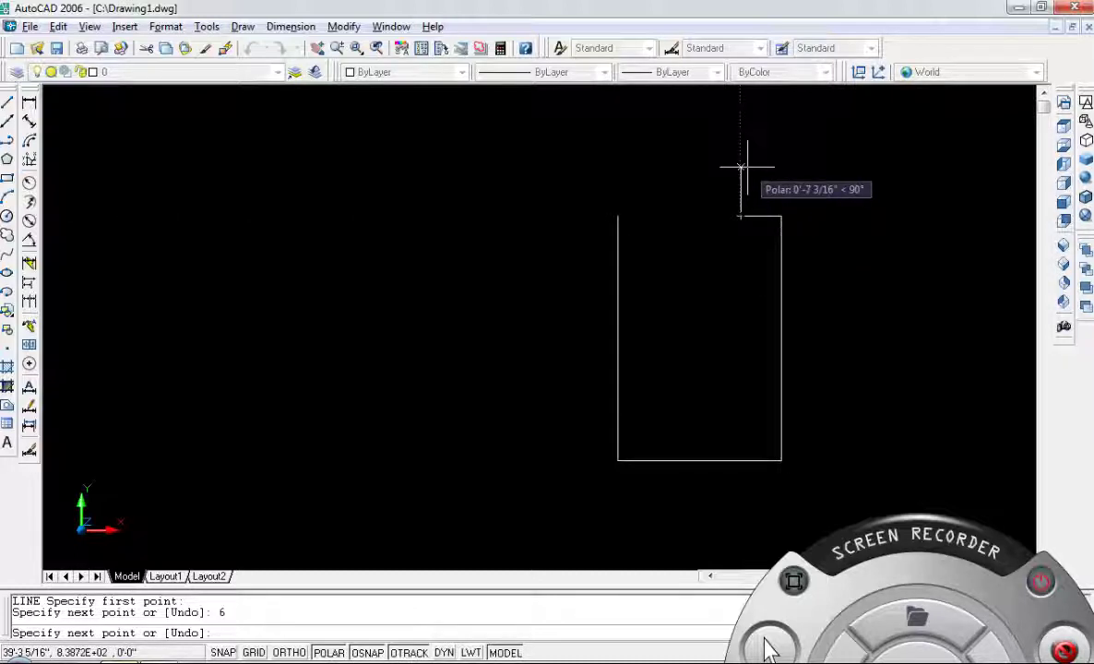
type("4")
key("Return")
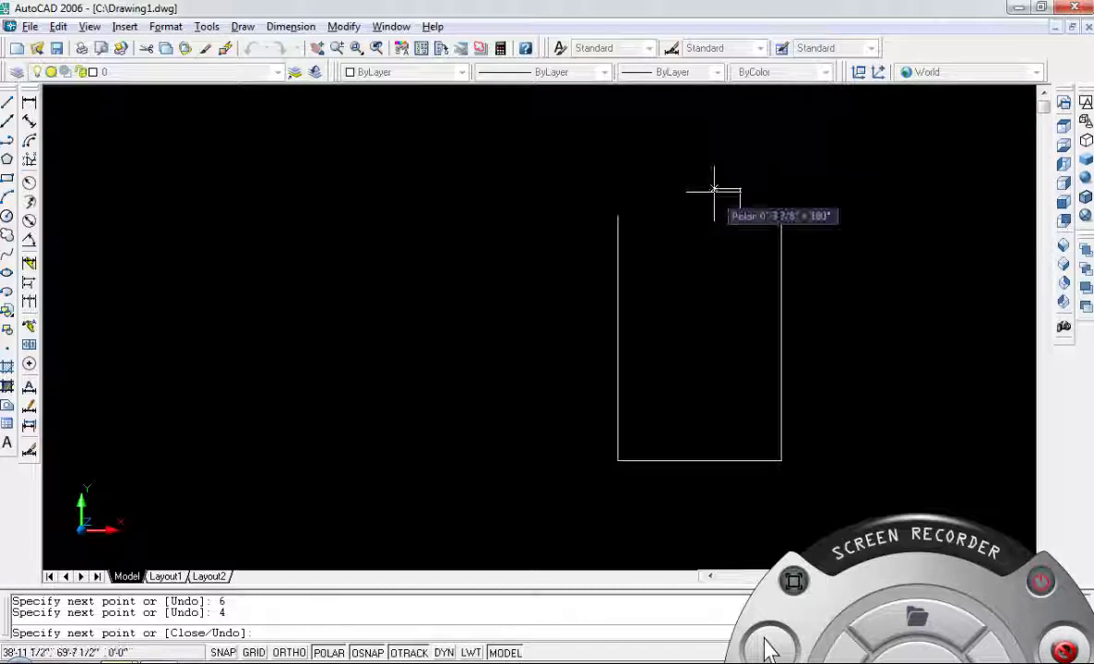
type("2")
key("Return")
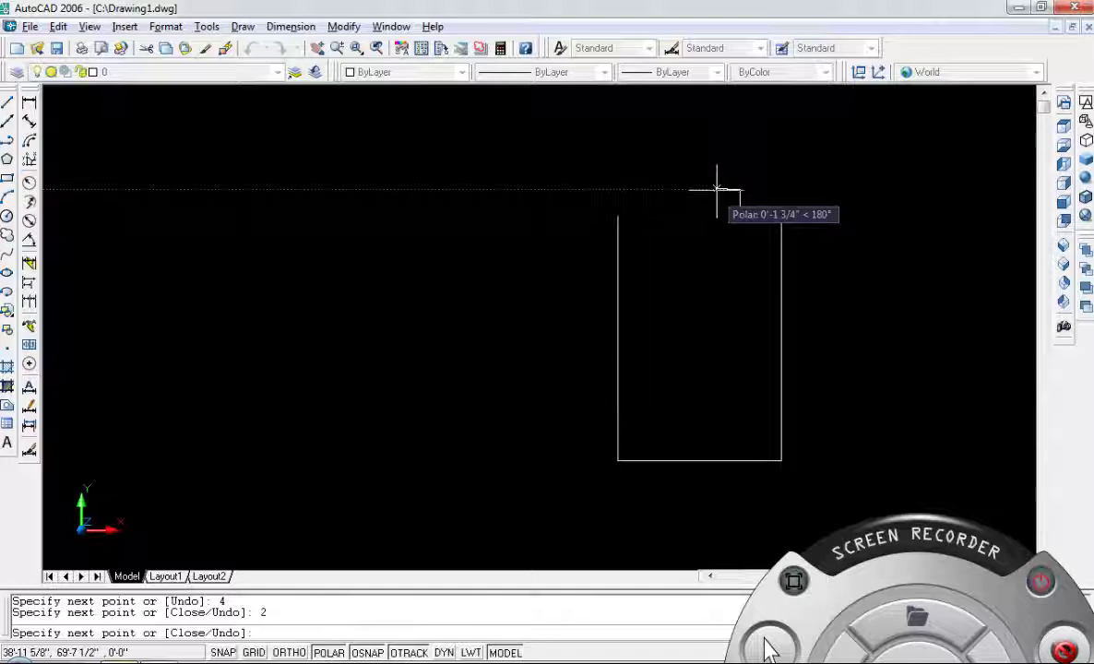
key("Return")
Mirror the three stepped segments about the vertical axis through the bottom line's midpoint, keeping the source objects
left_click(765, 165)
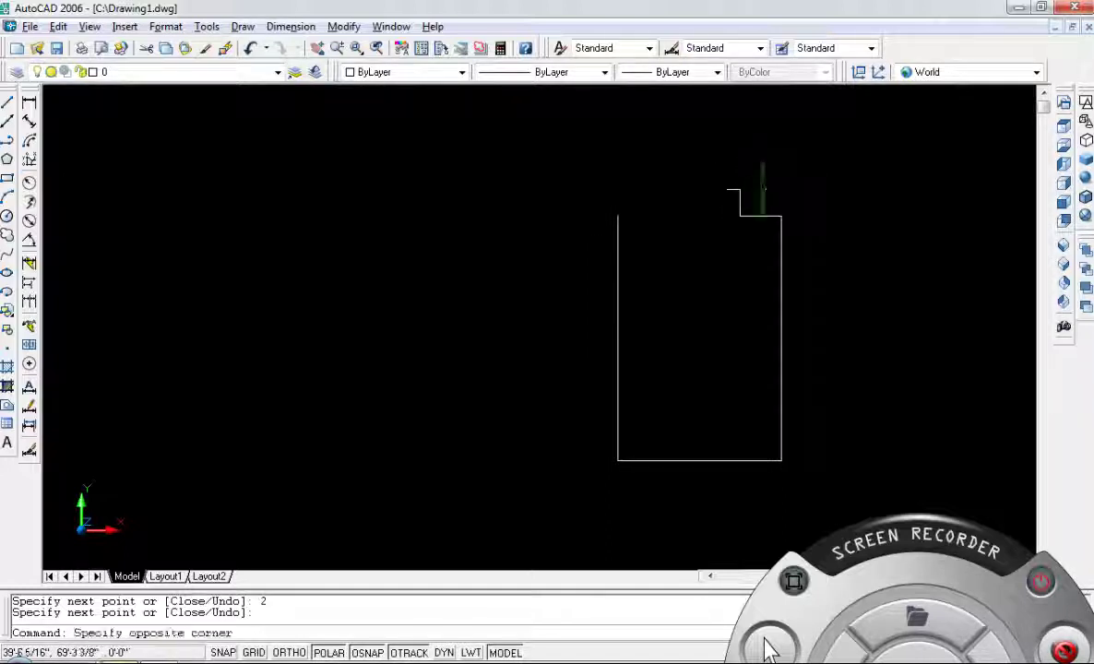
left_click(706, 238)
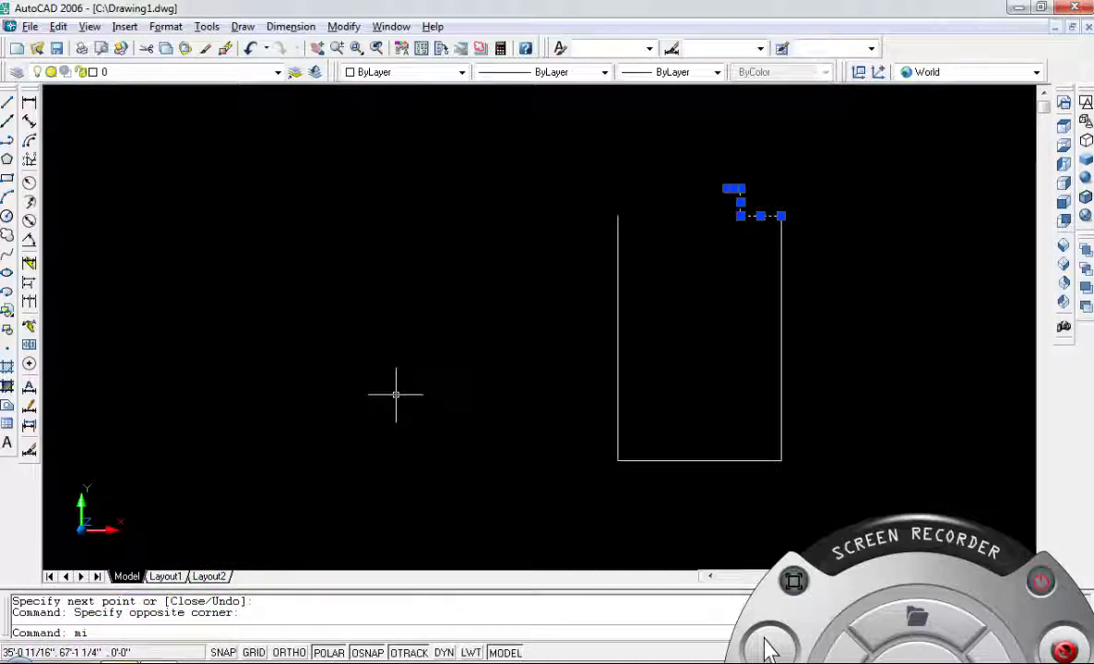
key("Return")
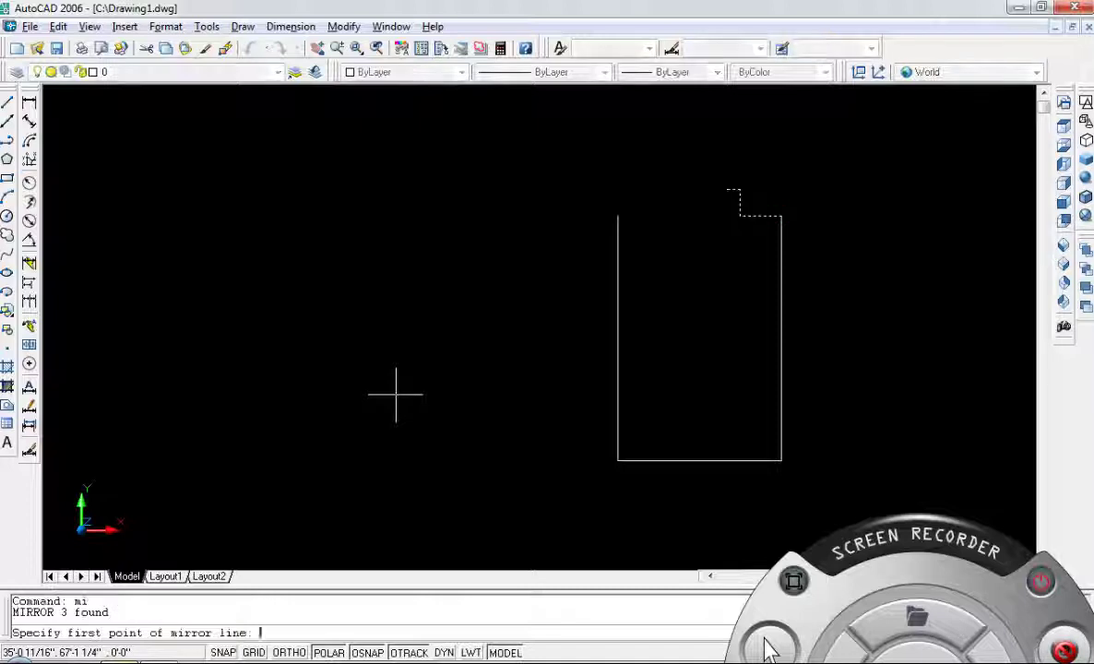
left_click(699, 461)
left_click(699, 502)
key("Return")
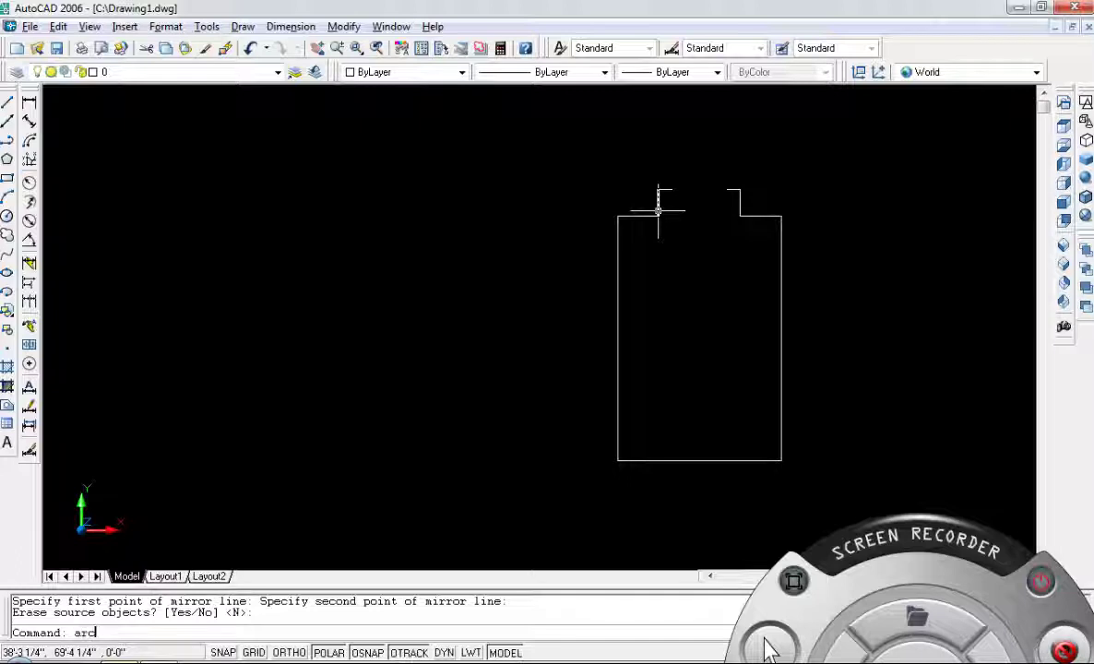
Draw a three-point arc bulging upward between the inner ends of the two stepped profiles to close the outline
type("arc")
key("Return")
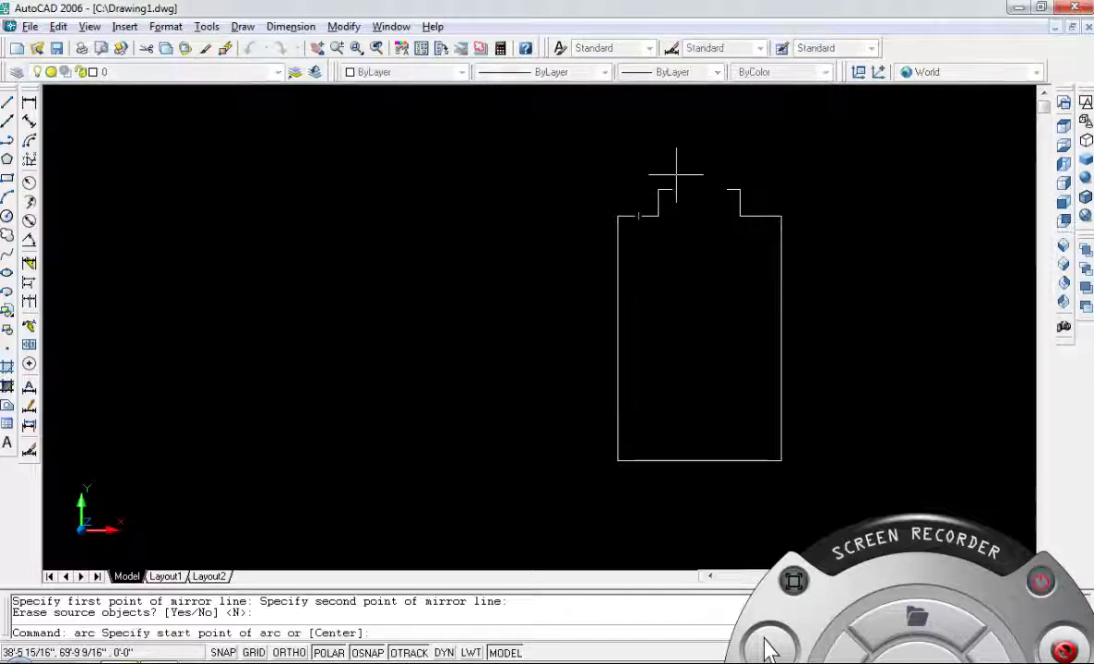
left_click(670, 189)
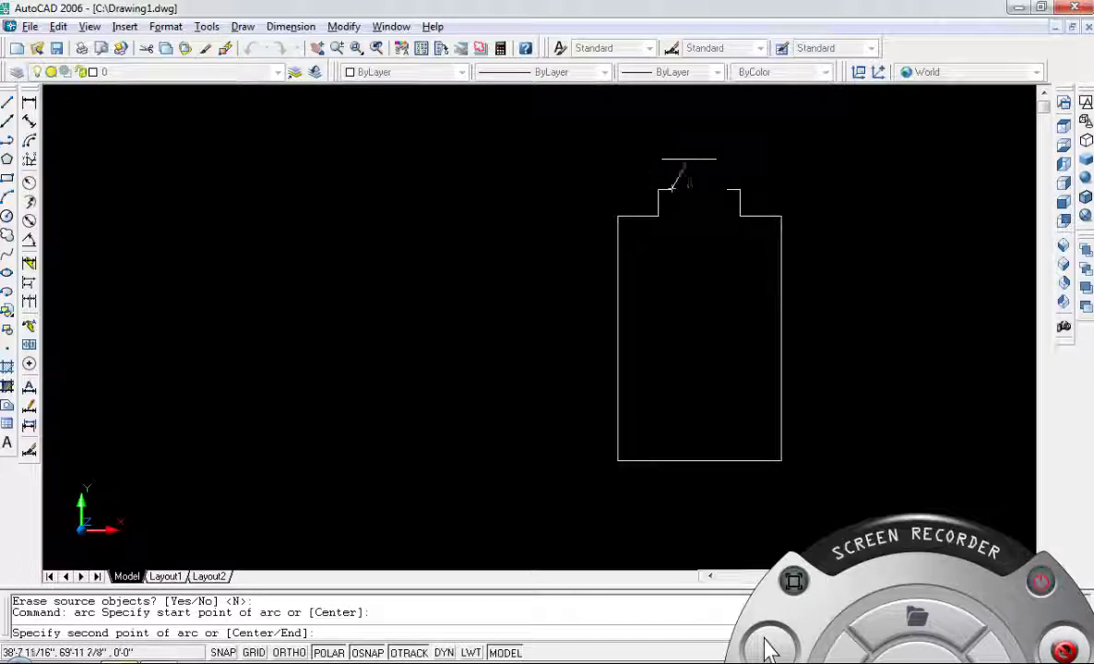
left_click(699, 159)
left_click(727, 189)
key("Return")
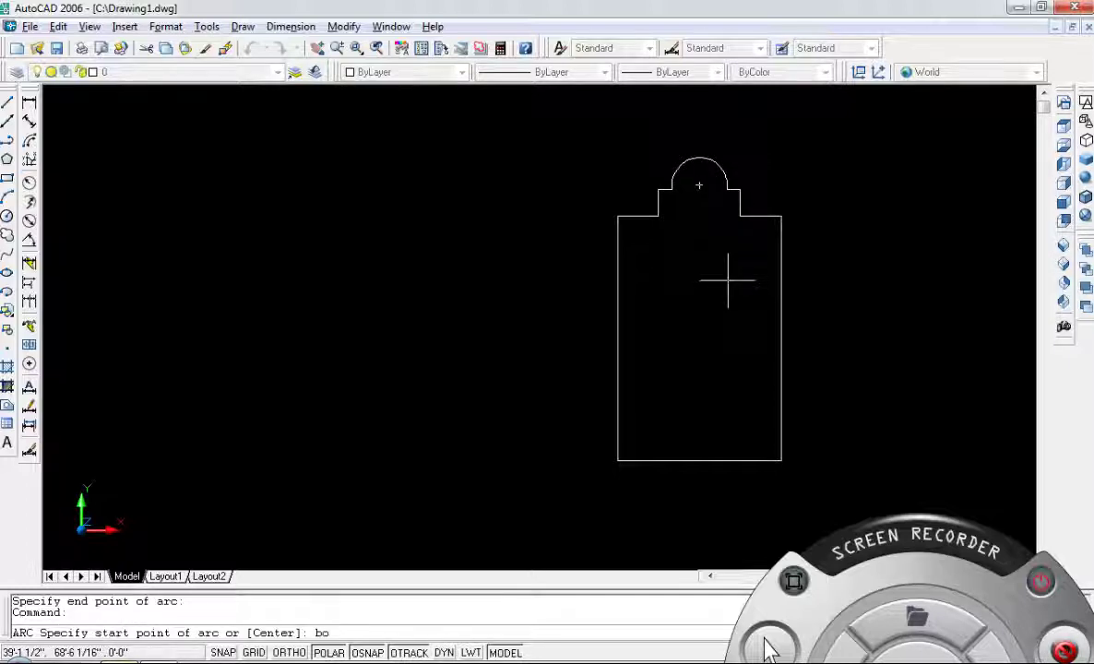
key("Escape")
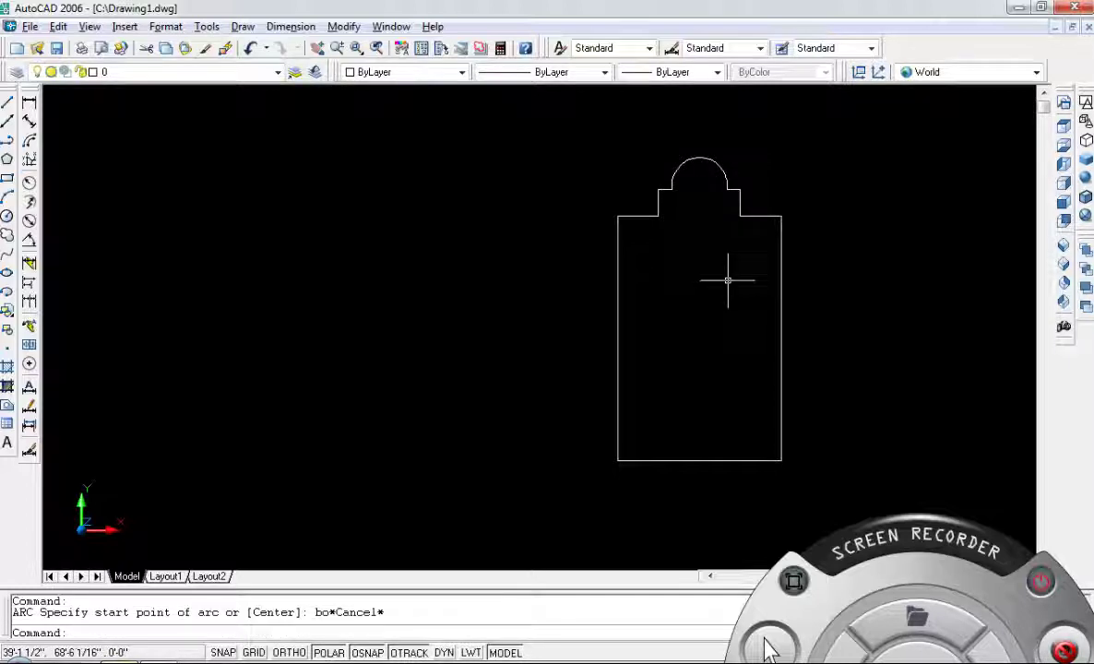
Create a closed polyline boundary from a point inside the arched, stepped outline
type("bo")
key("Return")
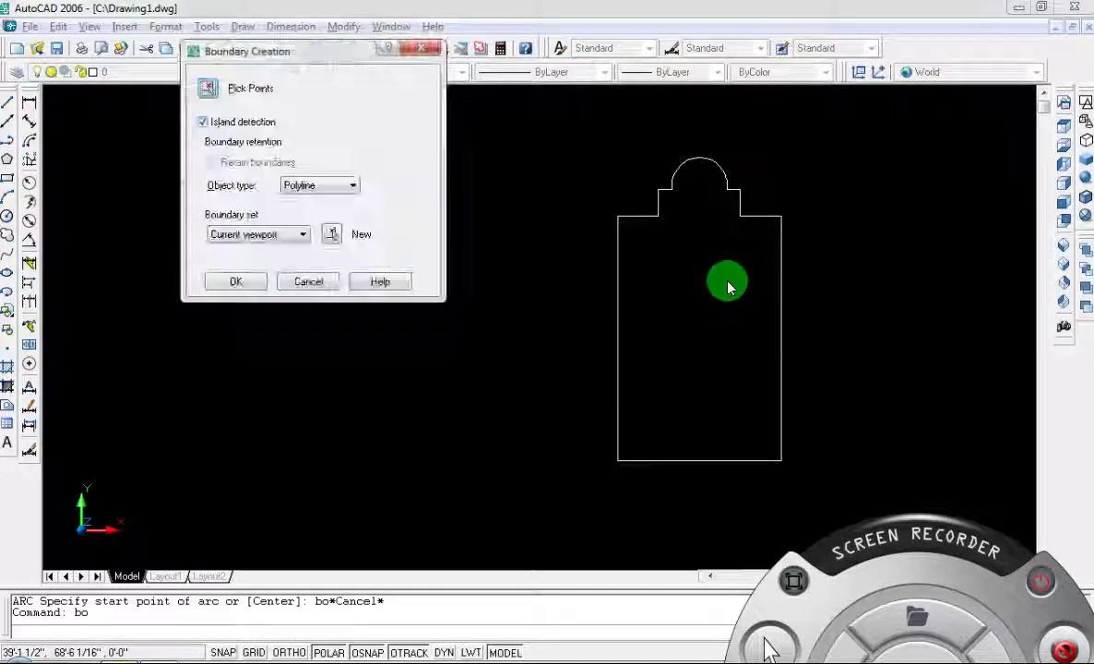
left_click(211, 87)
left_click(679, 310)
key("Return")
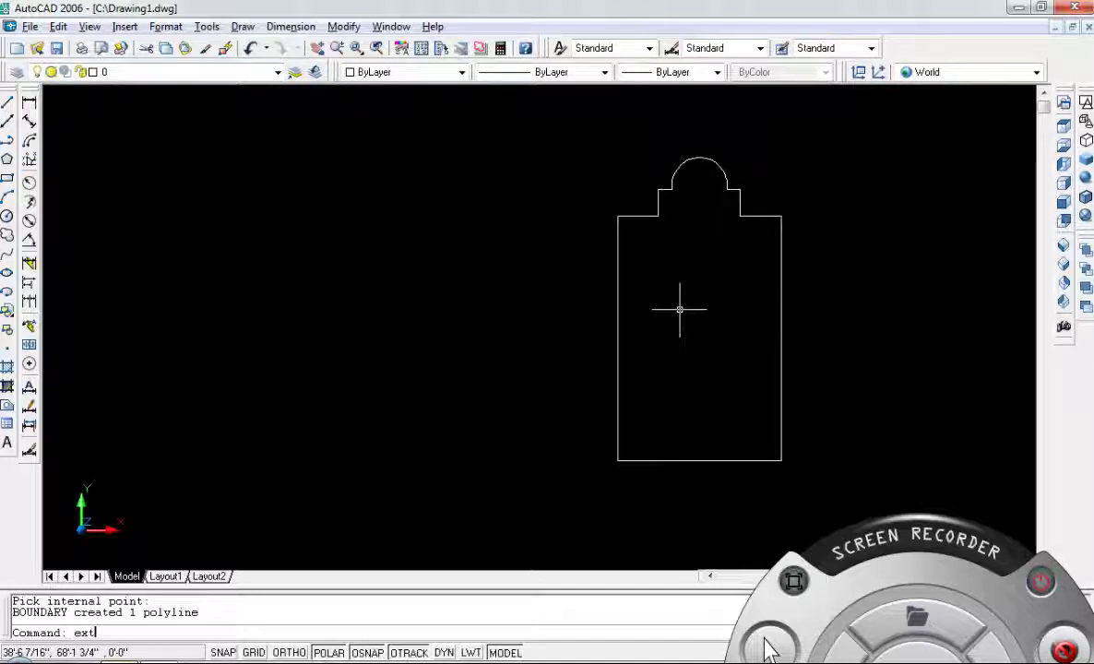
Extrude the arched boundary polyline to a height of 9" with a taper angle of 0
type("ext")
key("Return")
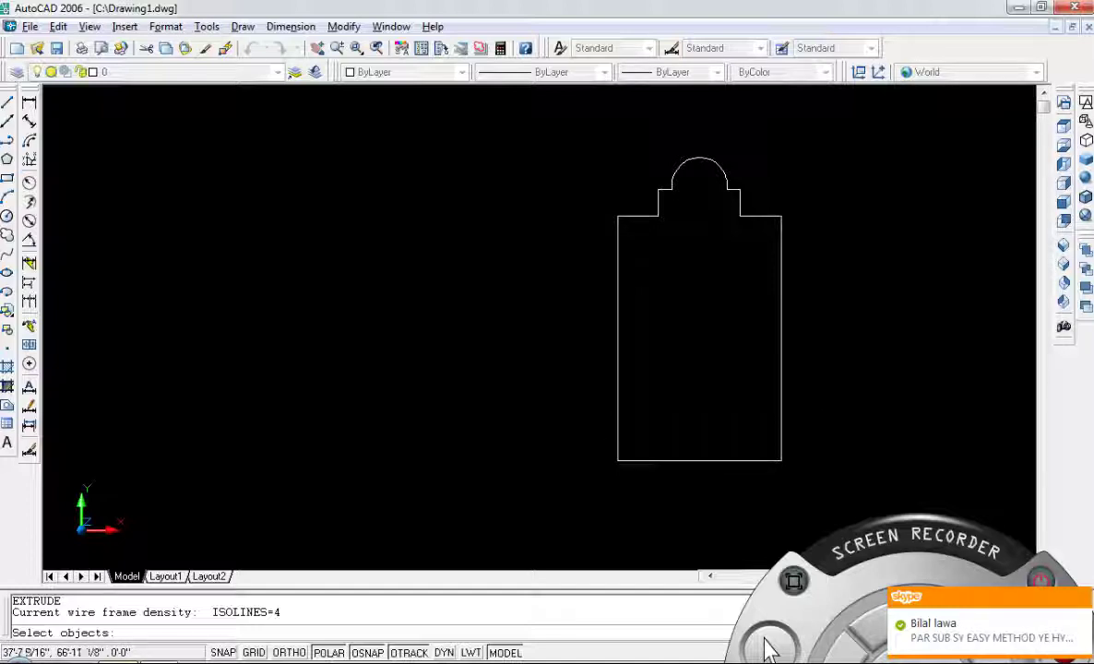
left_click(616, 390)
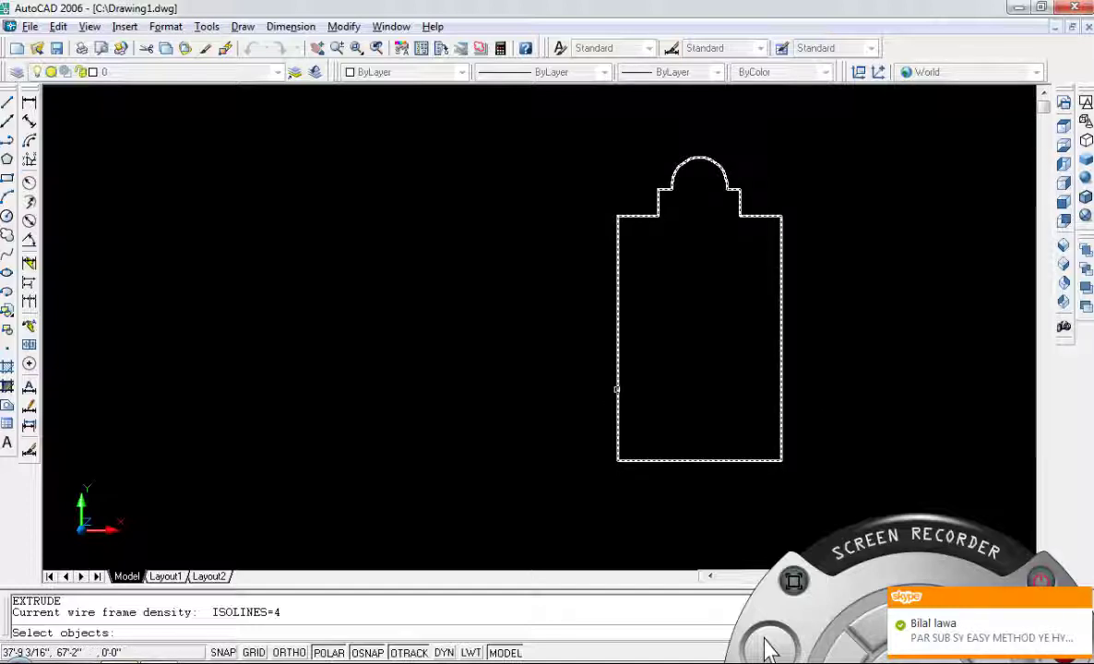
key("Return")
type("9")
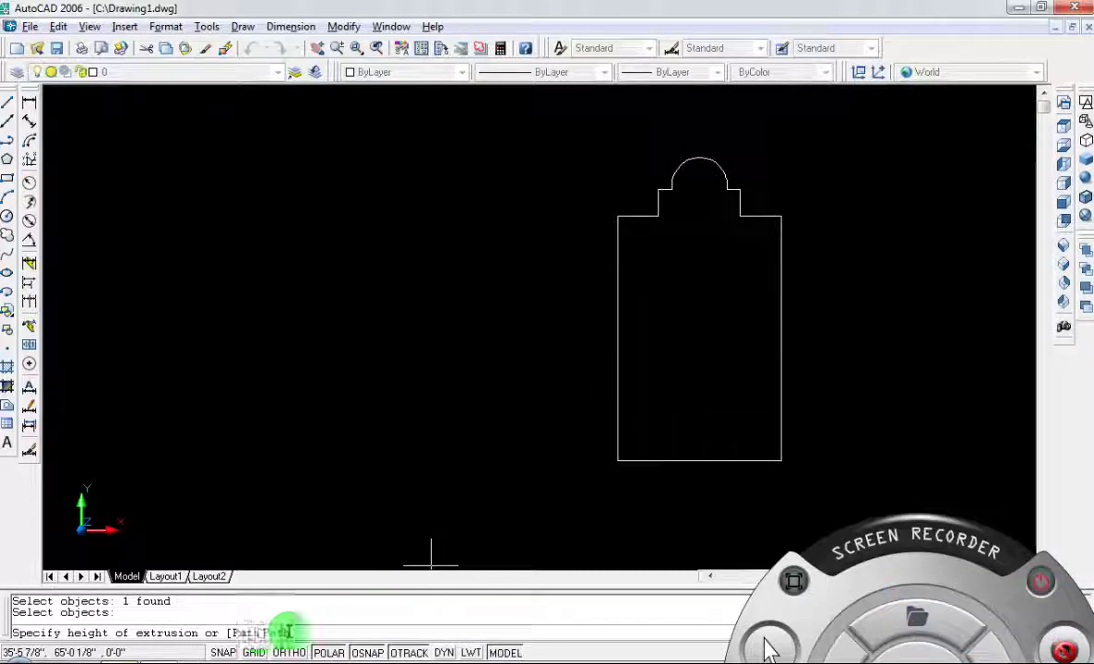
key("Return")
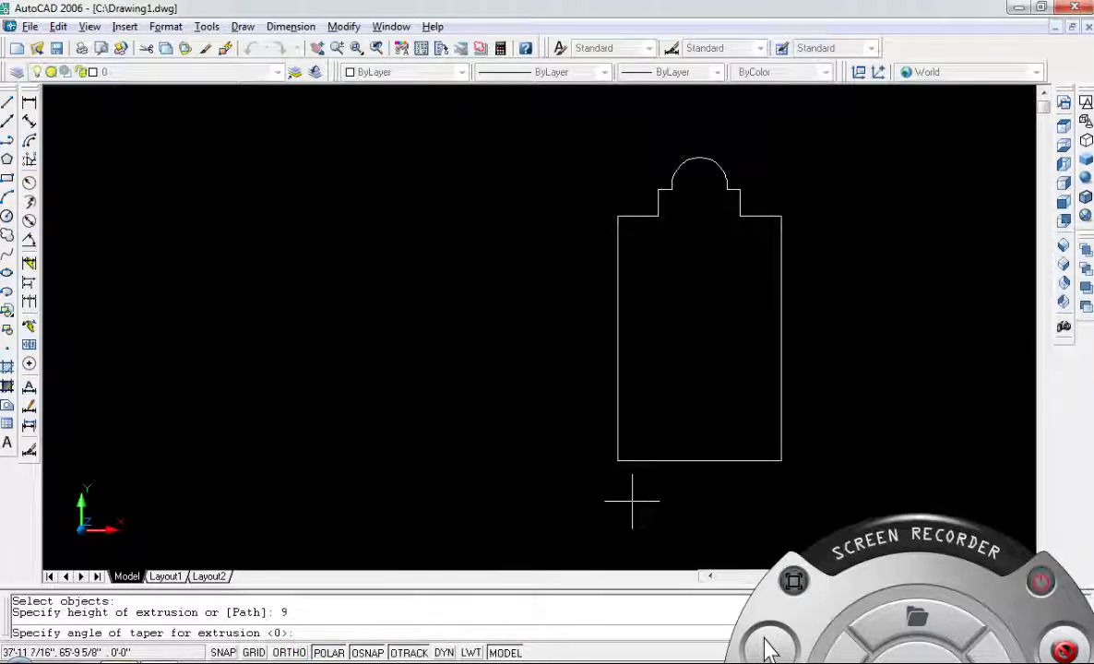
key("Return")
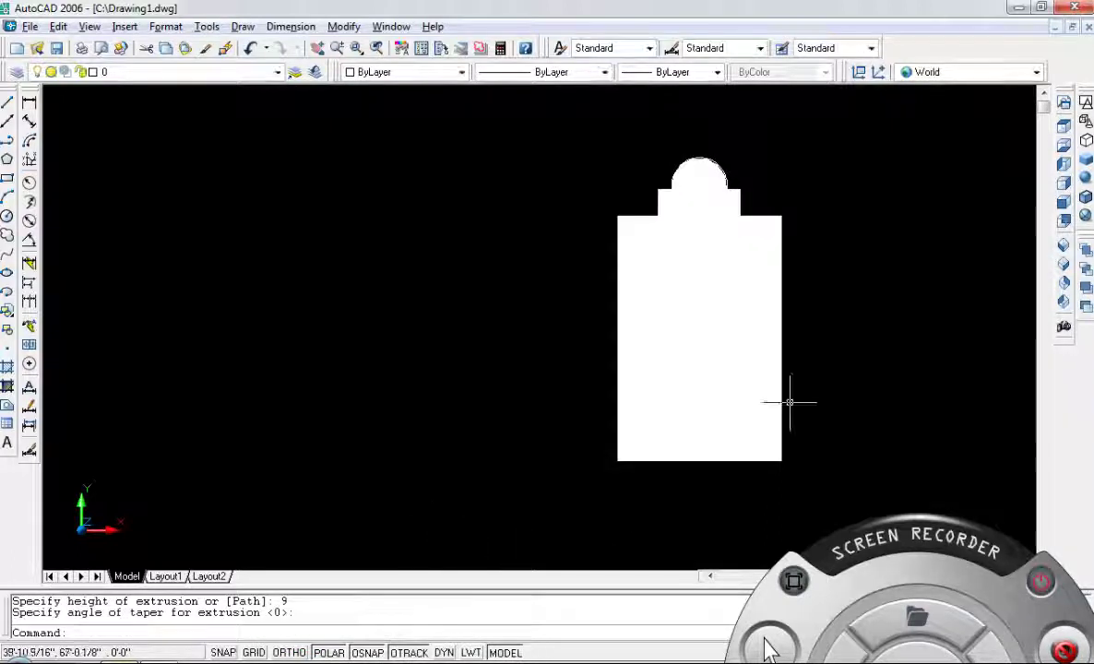
Stand the extruded arched solid upright by rotating it 90° in 3D about the upper edge of its straight end
left_click(1065, 246)
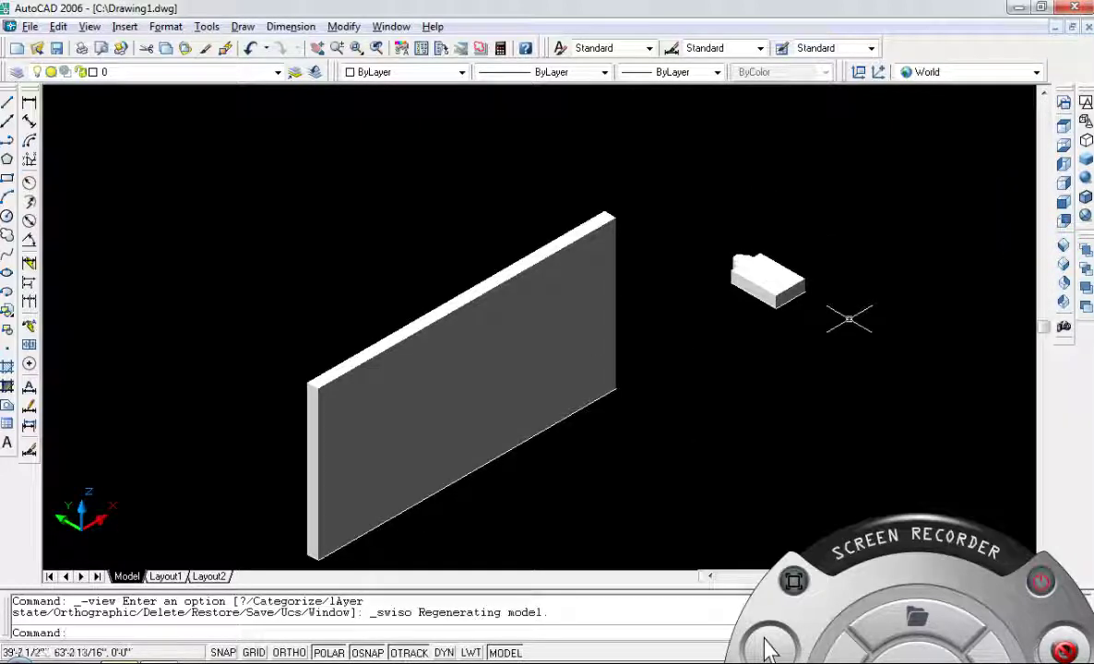
scroll(849, 318, "up", 2)
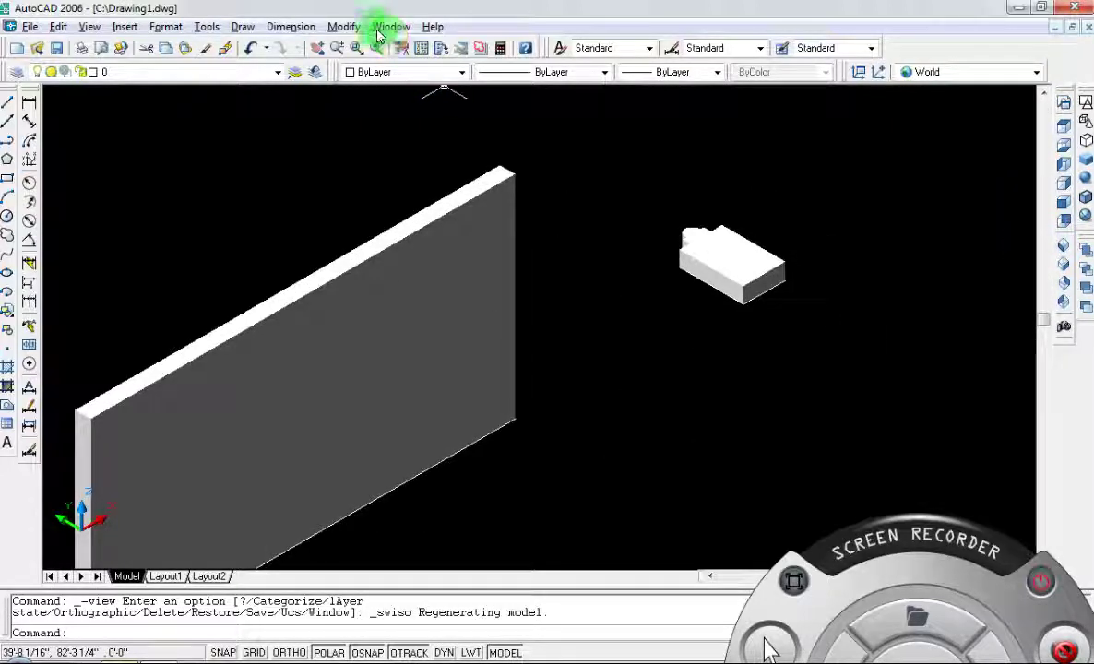
left_click(343, 26)
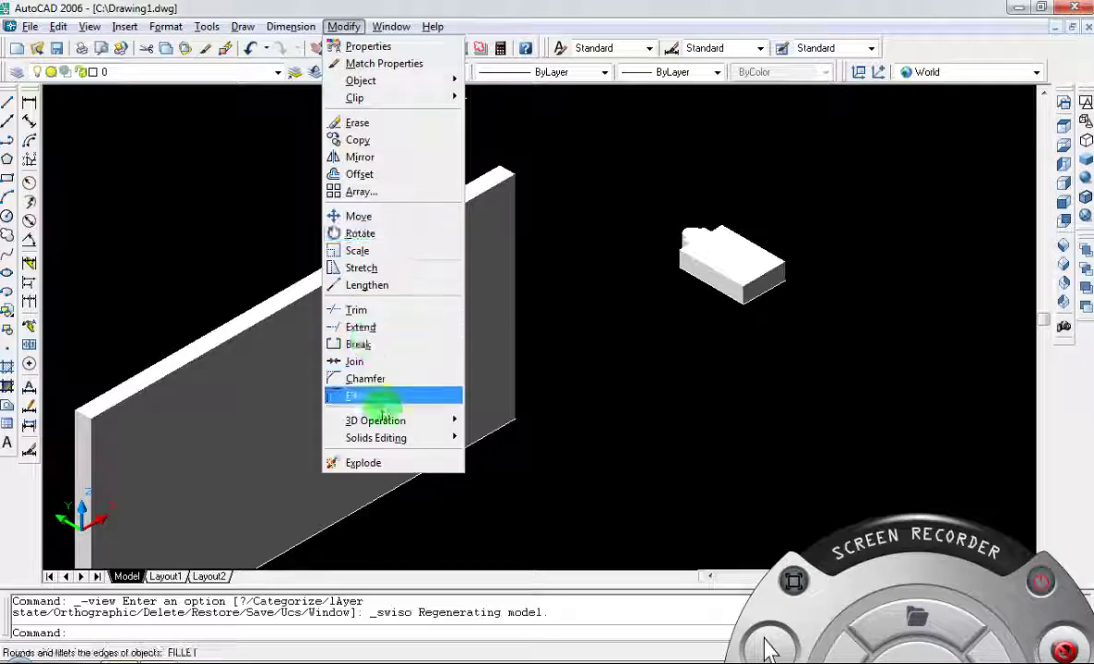
mouse_move(396, 421)
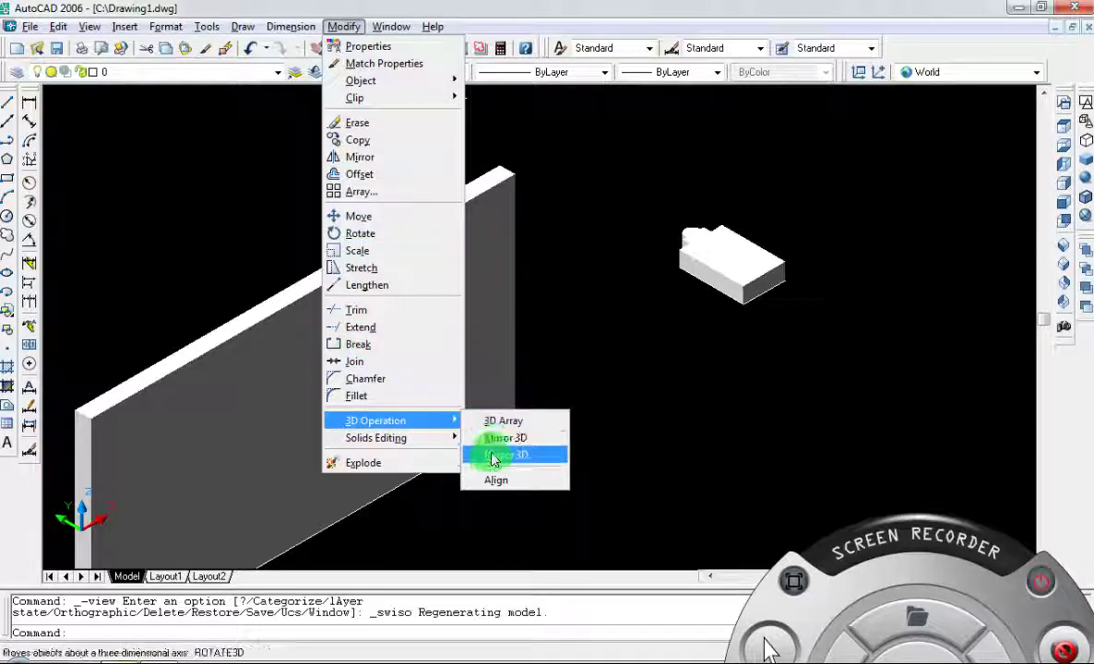
left_click(493, 455)
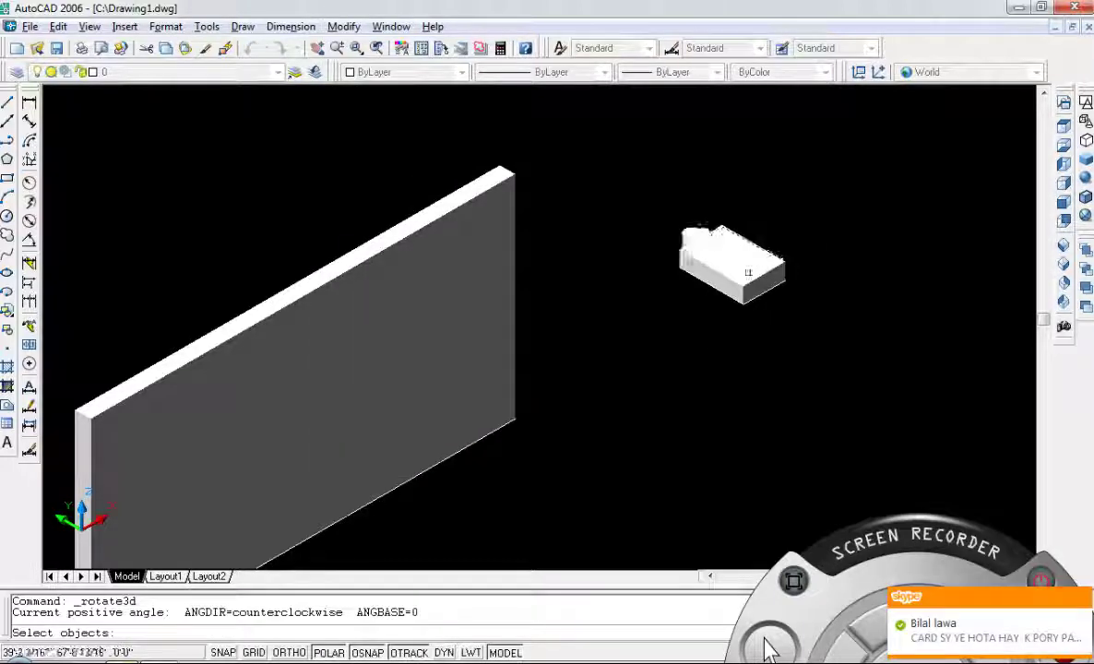
left_click(742, 270)
key("Return")
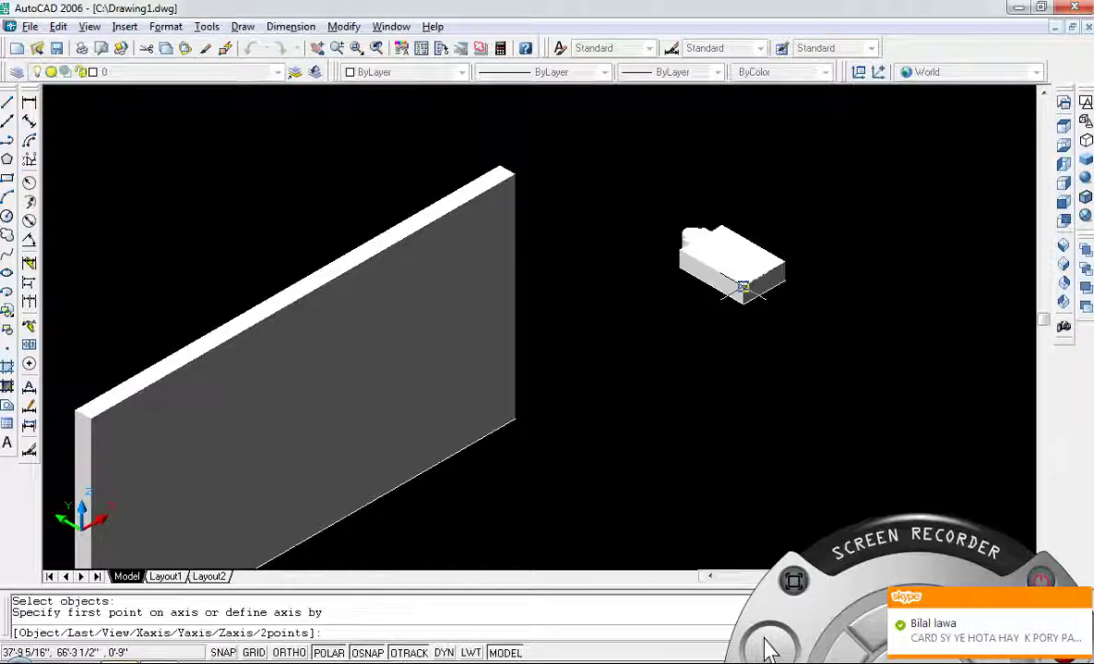
left_click(743, 287)
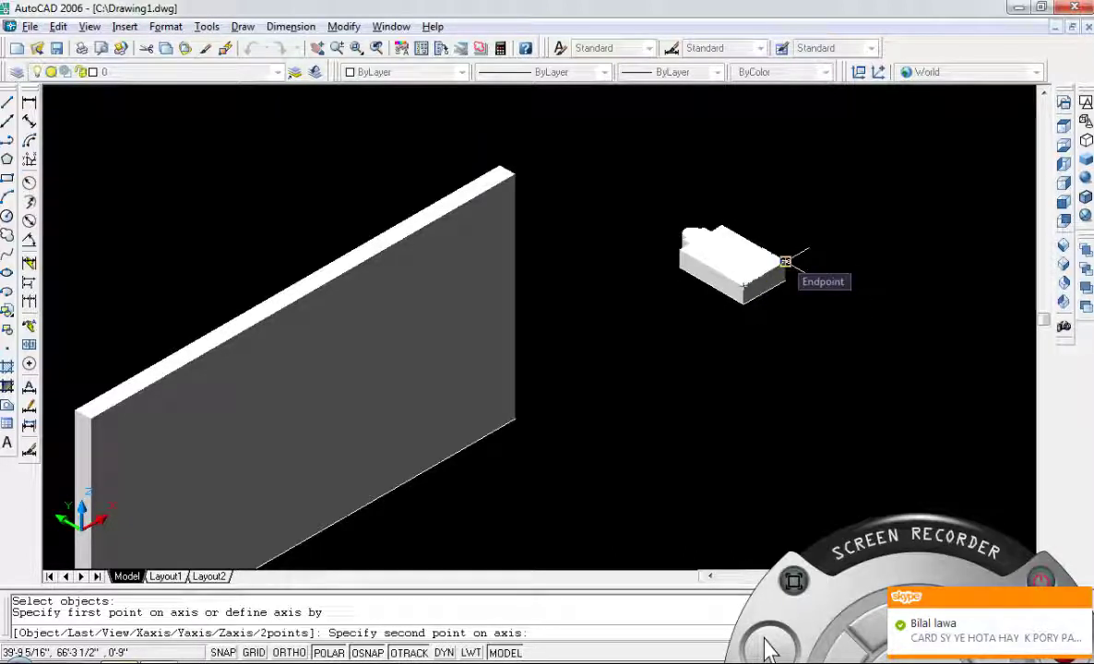
left_click(785, 262)
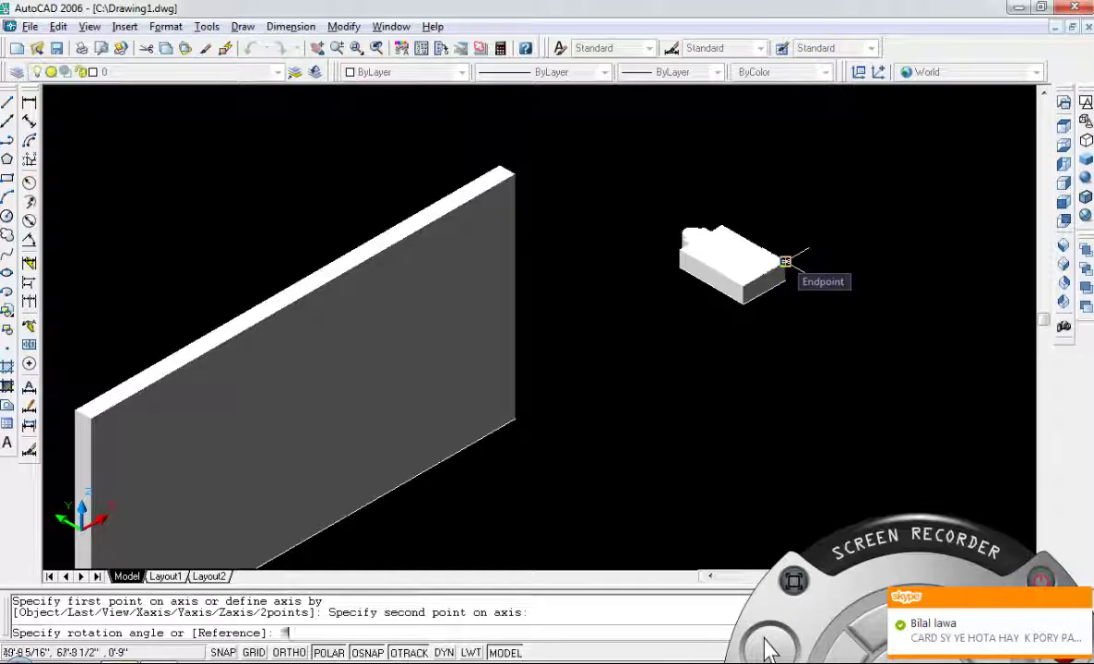
key("Return")
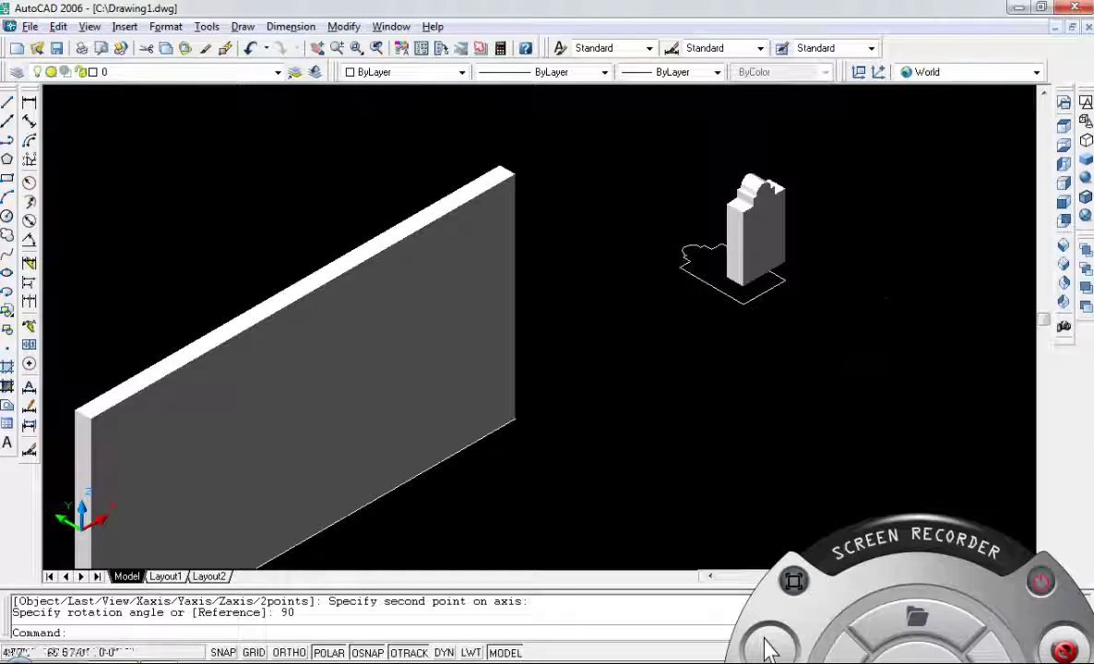
Show the model in 2D wireframe and move the upright arched solid by its bottom side edge's midpoint to near the wall's lower near corner
left_click(1064, 103)
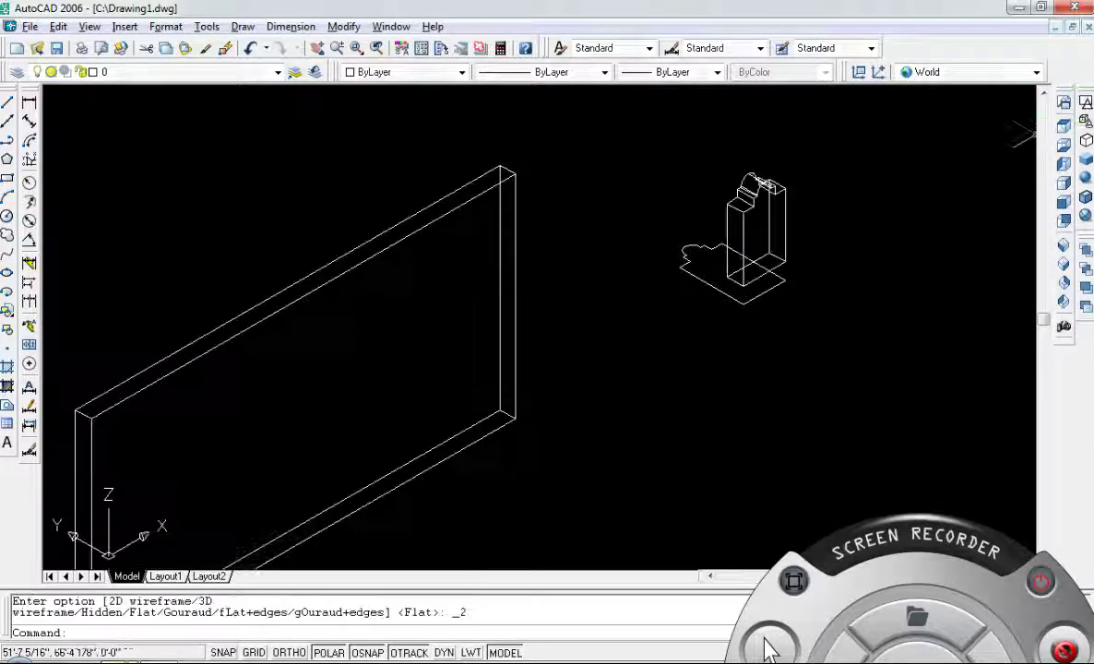
left_click(823, 191)
left_click(744, 238)
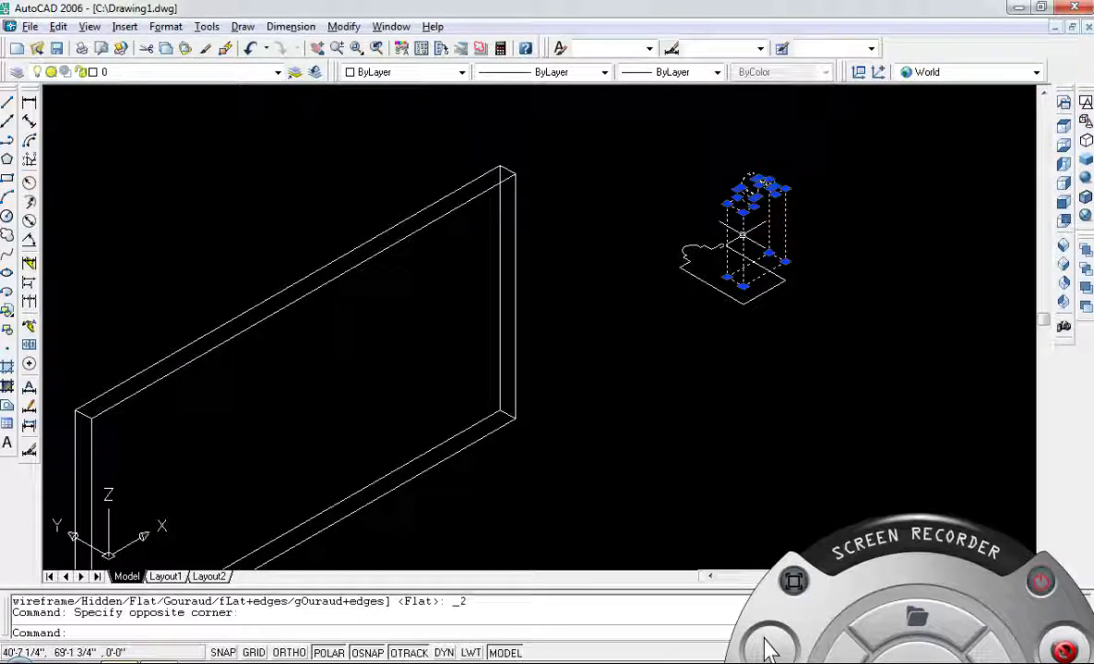
type("m")
key("Return")
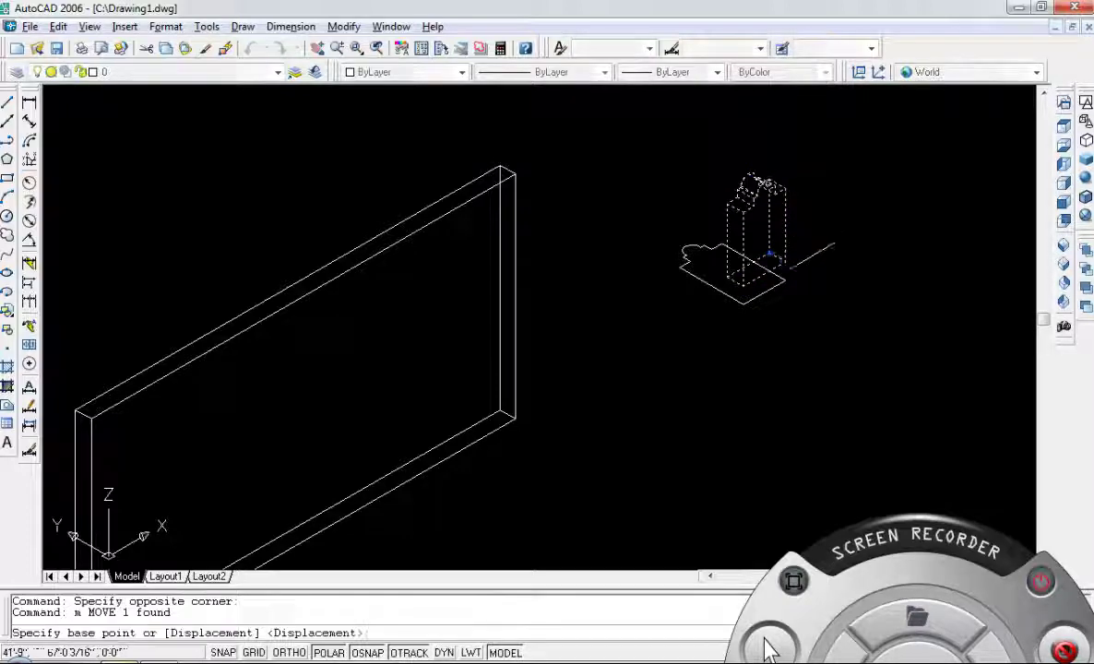
left_click(735, 281)
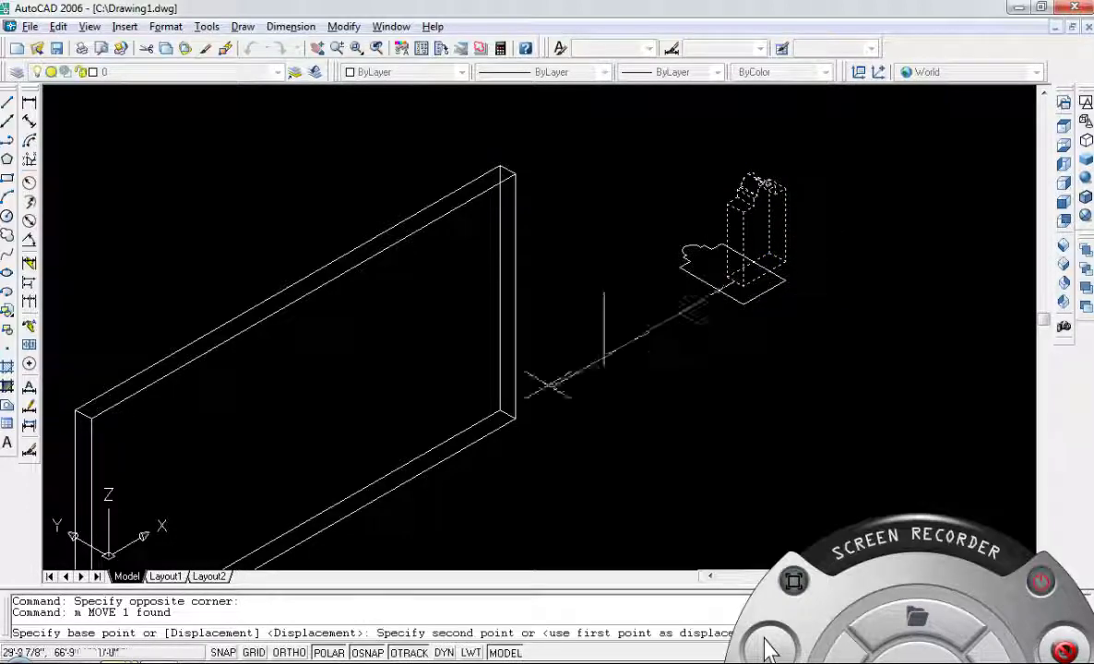
scroll(671, 256, "up", 5)
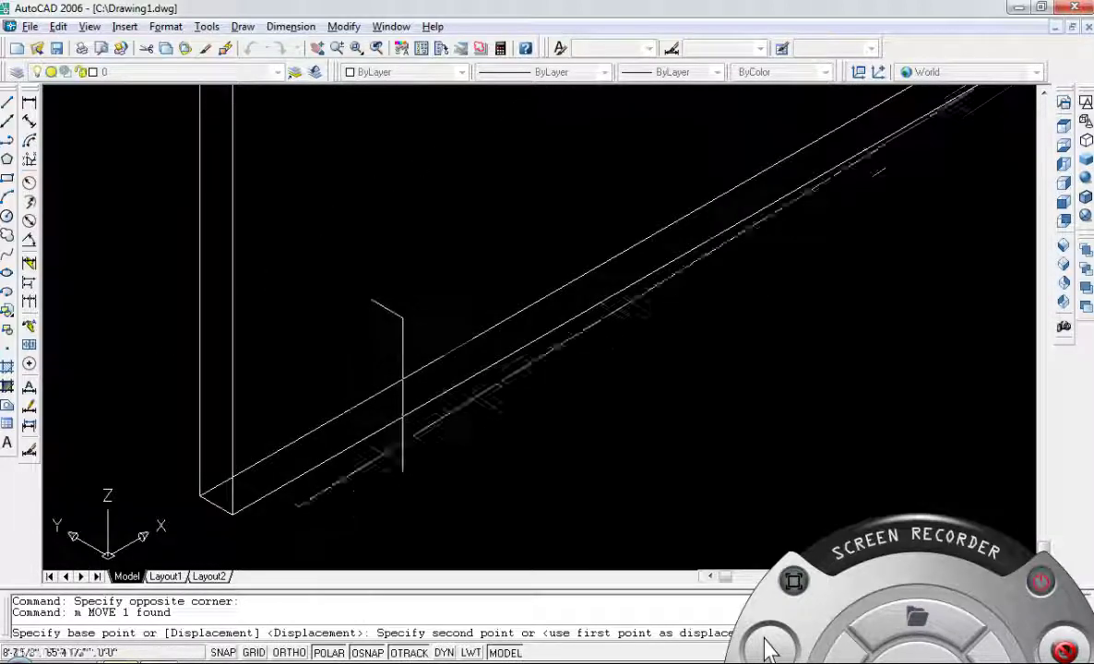
scroll(271, 475, "up", 2)
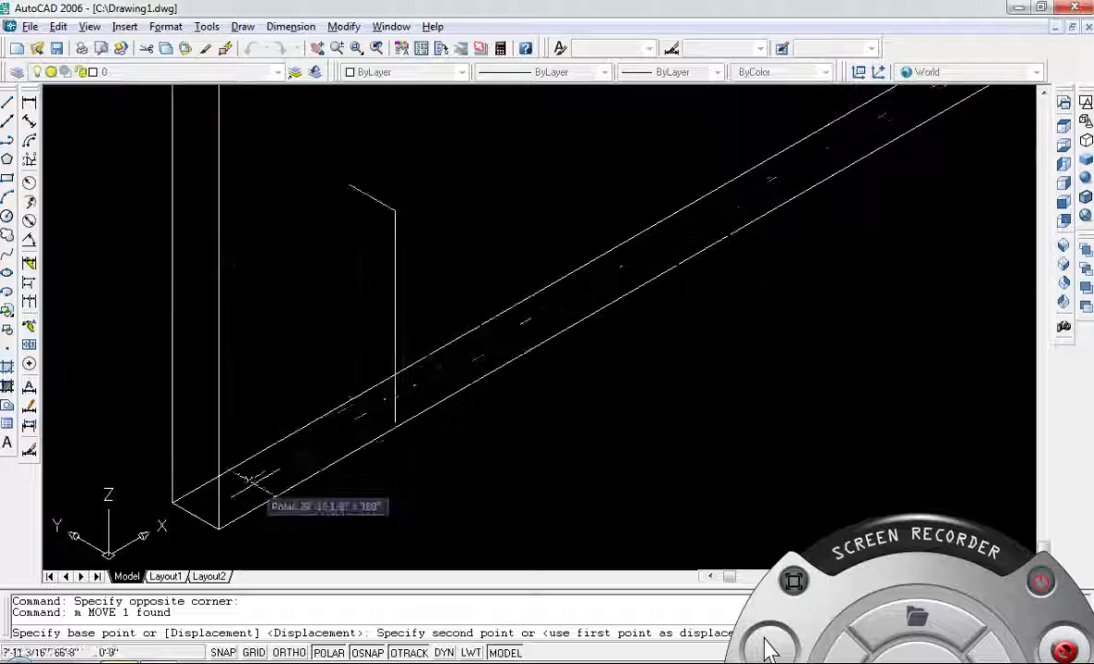
left_click(332, 513)
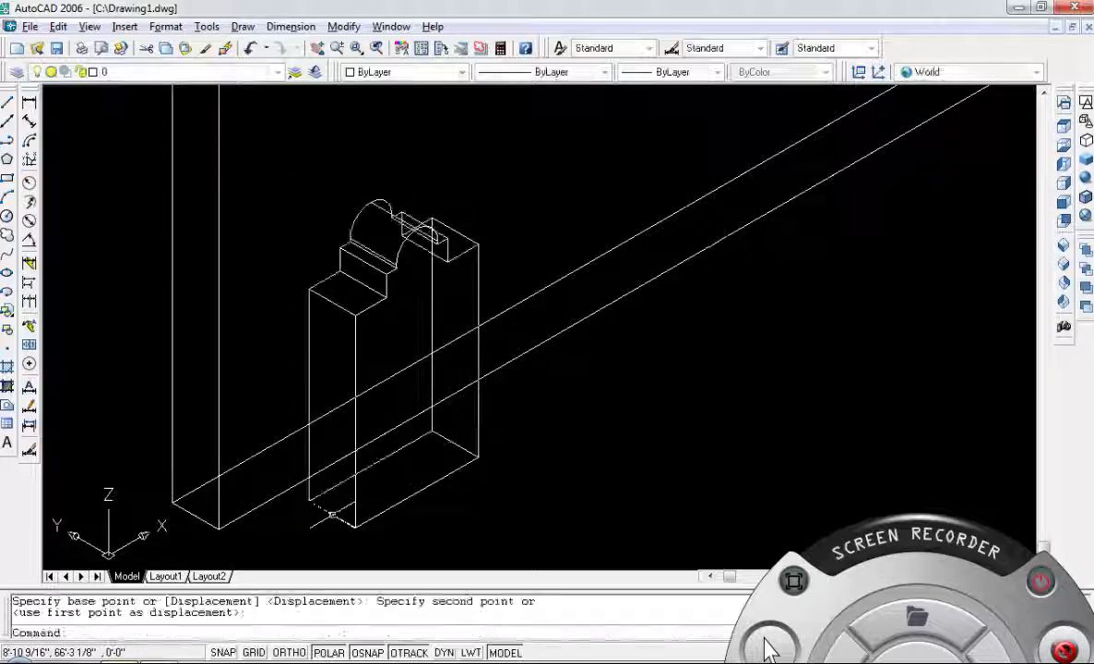
Try to move the arched solid by its lower front corner onto the wall's lower front edge, and undo the move
left_click(397, 475)
left_click(327, 512)
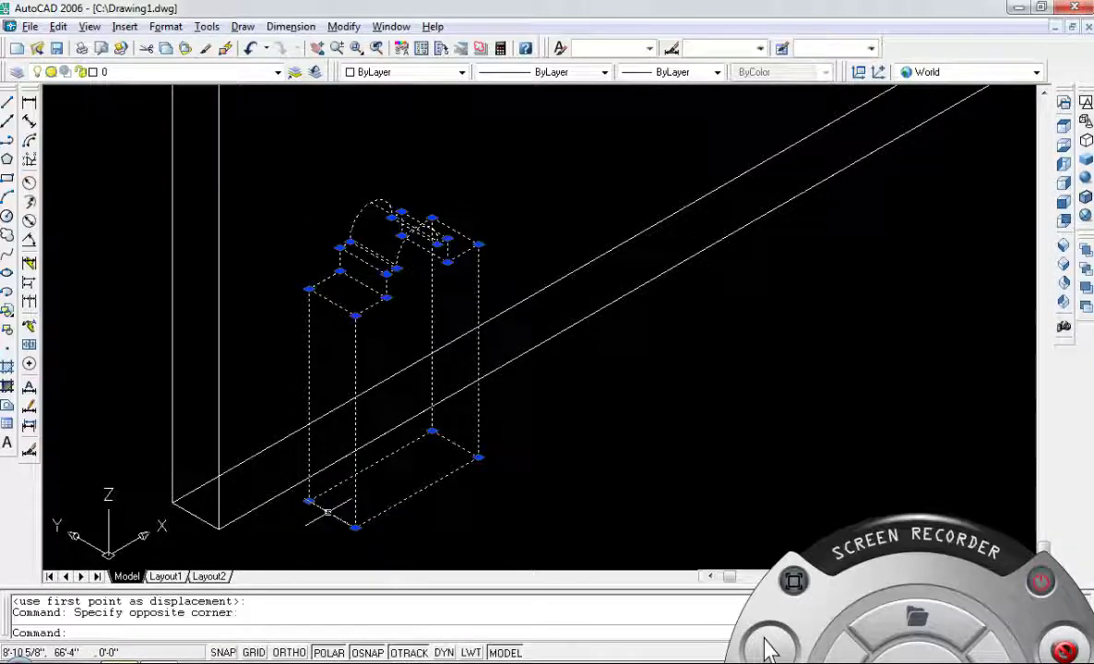
type("m")
key("Return")
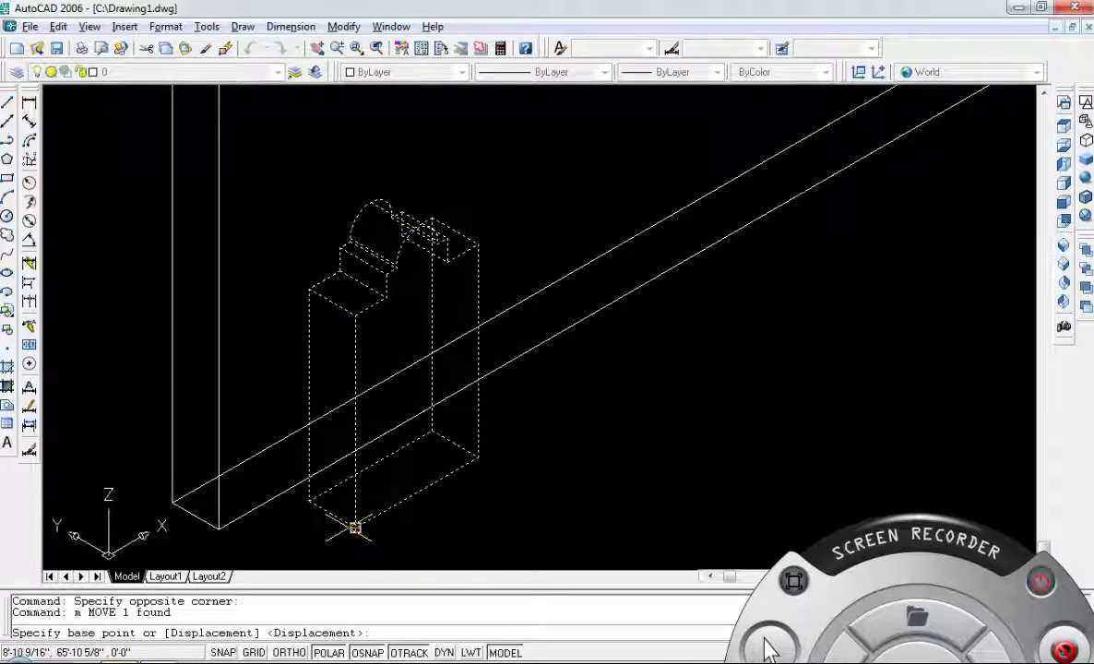
left_click(355, 528)
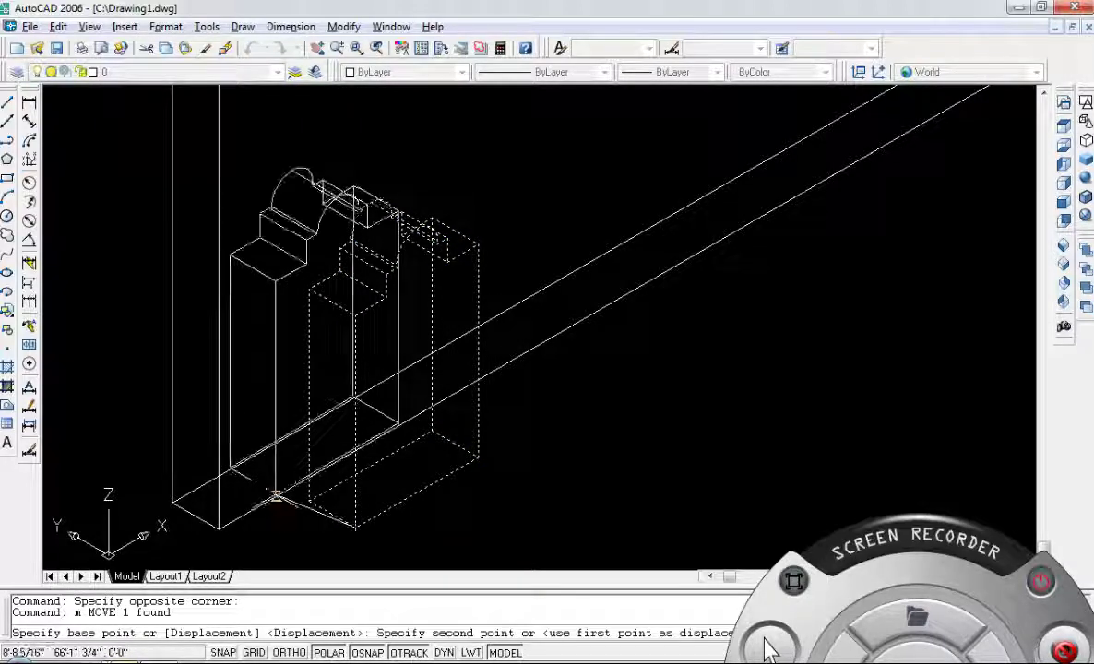
left_click(275, 496)
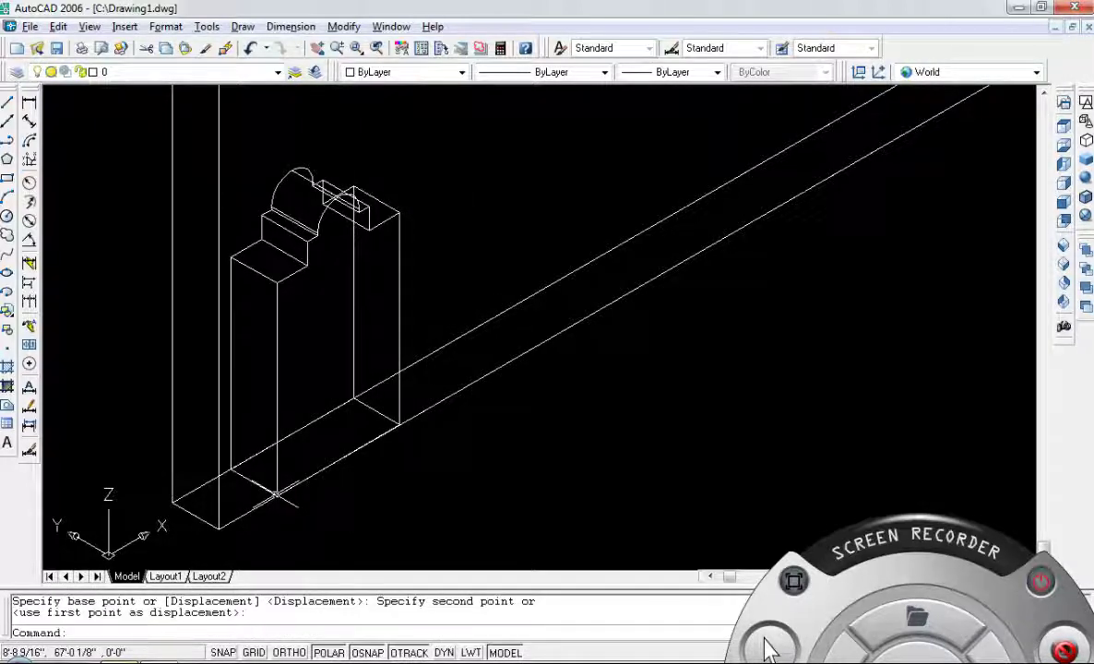
key("ctrl+z")
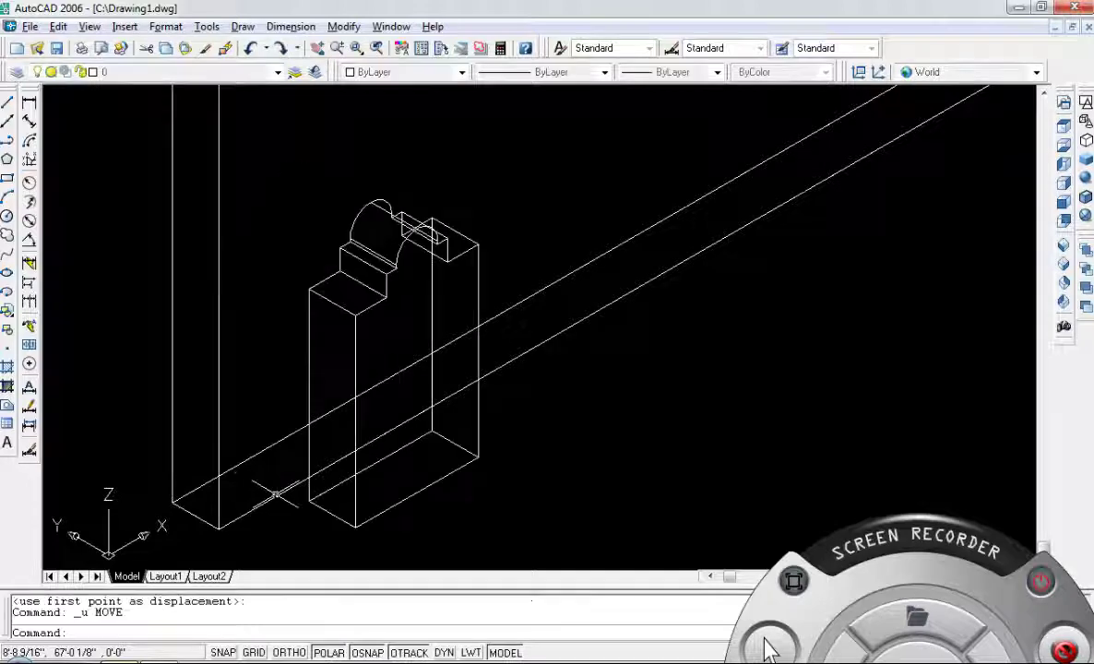
Move the arched solid by its lower front corner onto the wall's lower front edge, a short distance from the wall's near end
left_click(357, 507)
type("m")
key("Return")
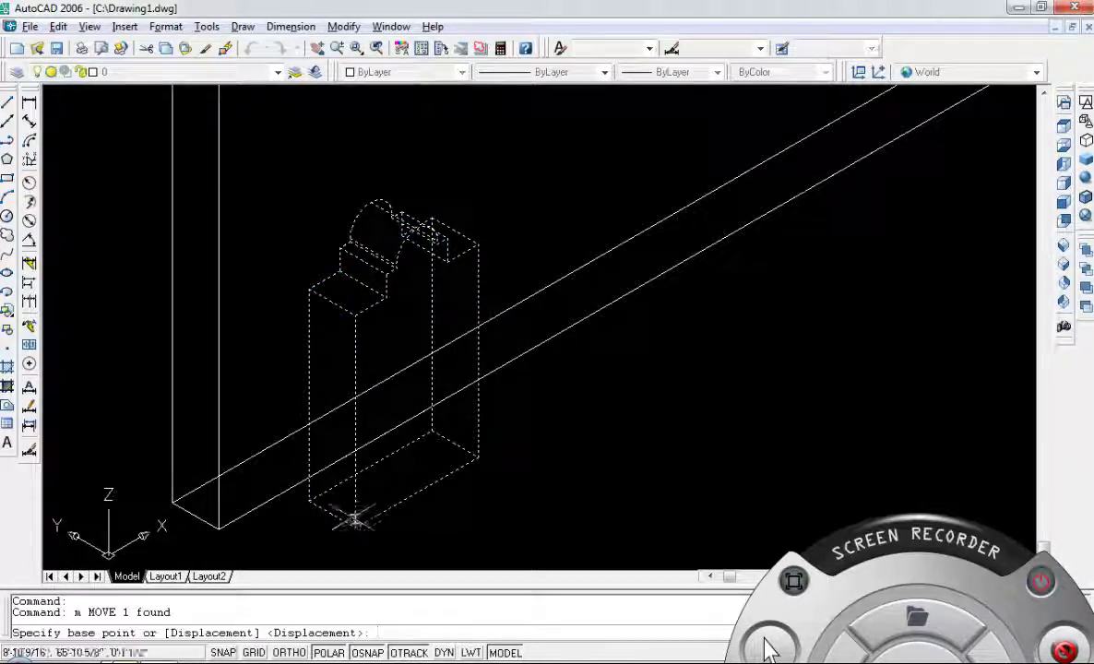
left_click(355, 525)
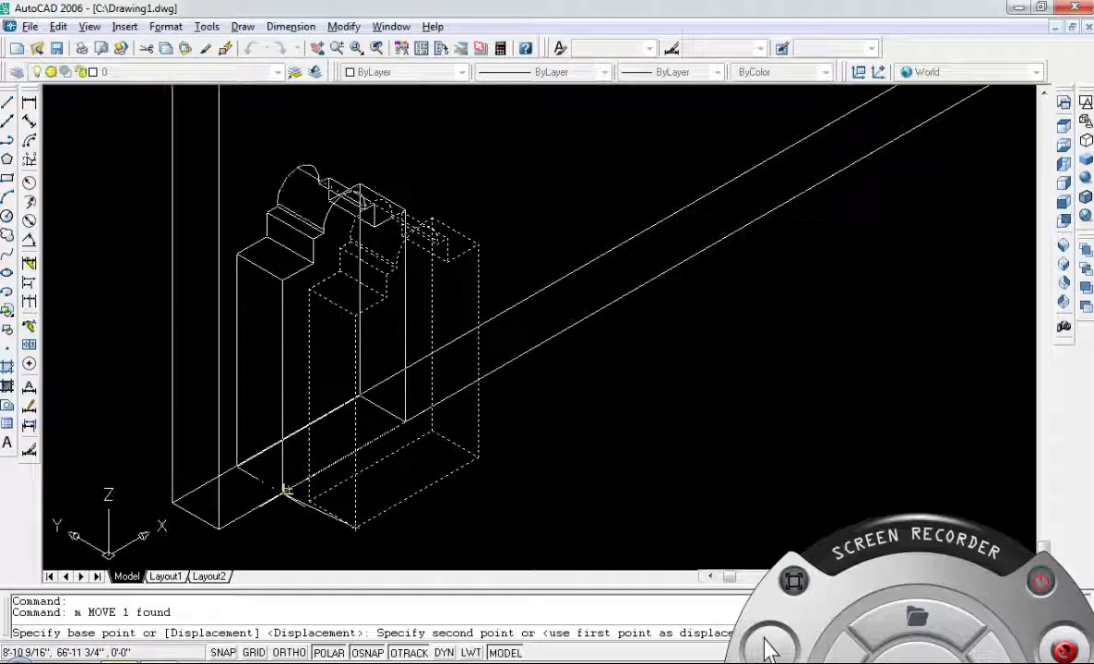
left_click(286, 491)
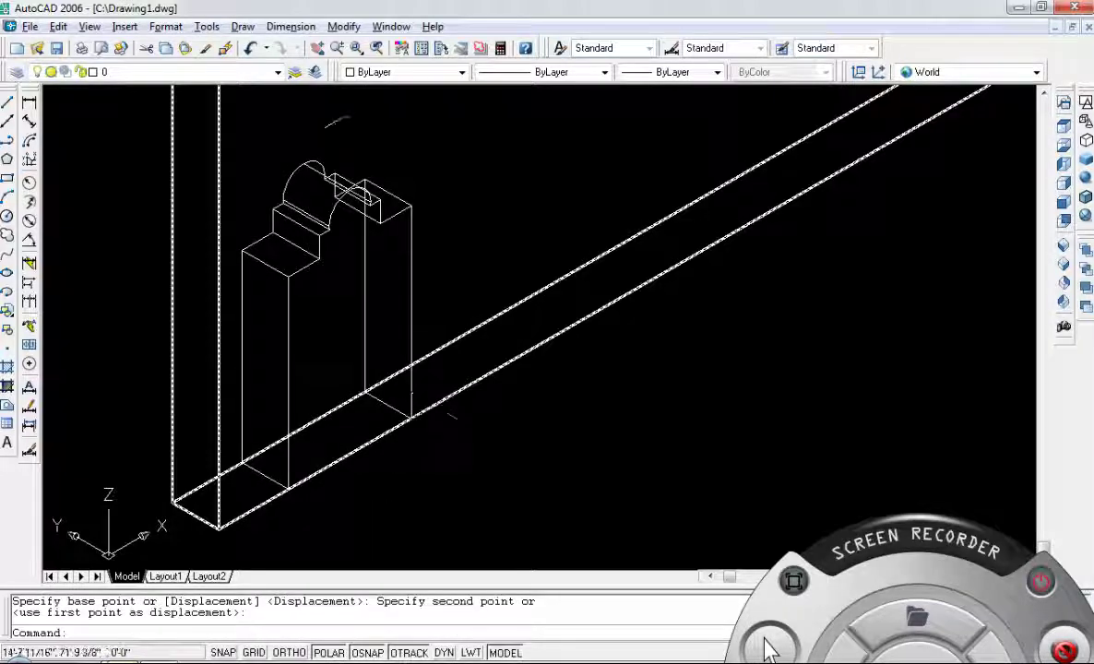
Set up a rectangular array with 1 row, a 3' row offset and a 3' column offset
scroll(346, 126, "down", 3)
middle_click_drag(346, 127, 362, 310)
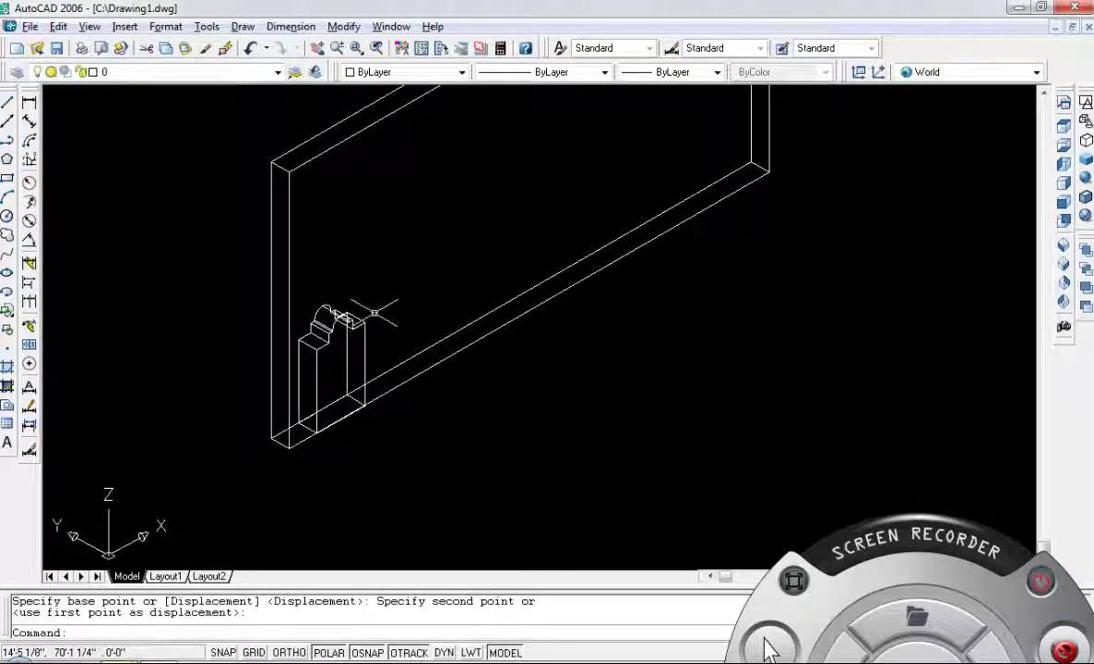
middle_click_drag(445, 257, 434, 286)
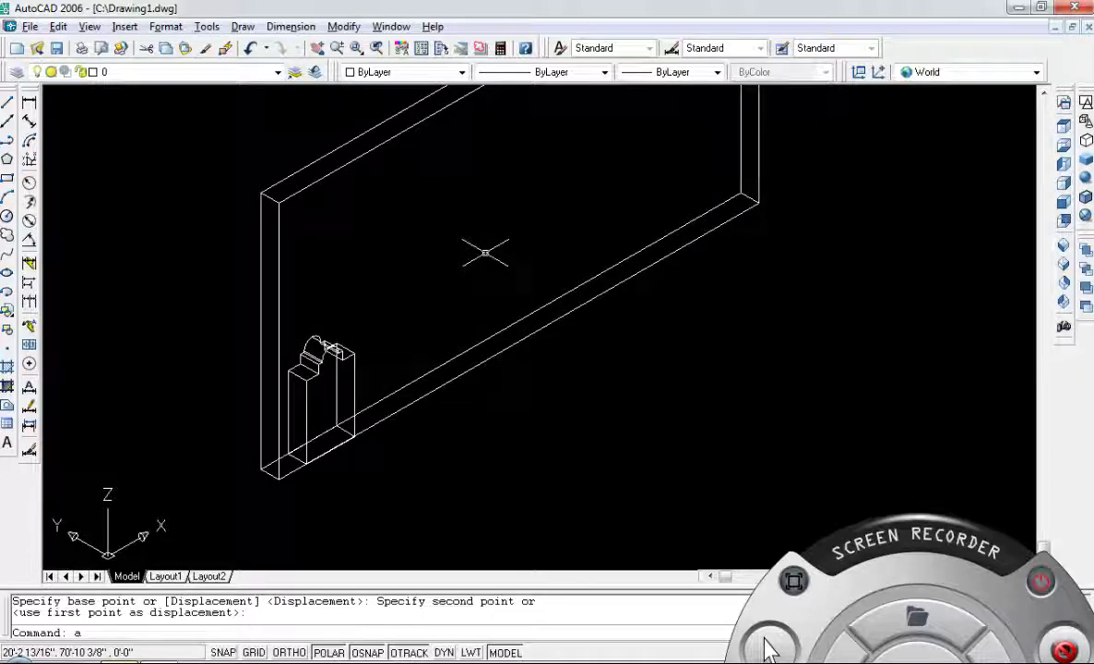
key("Return")
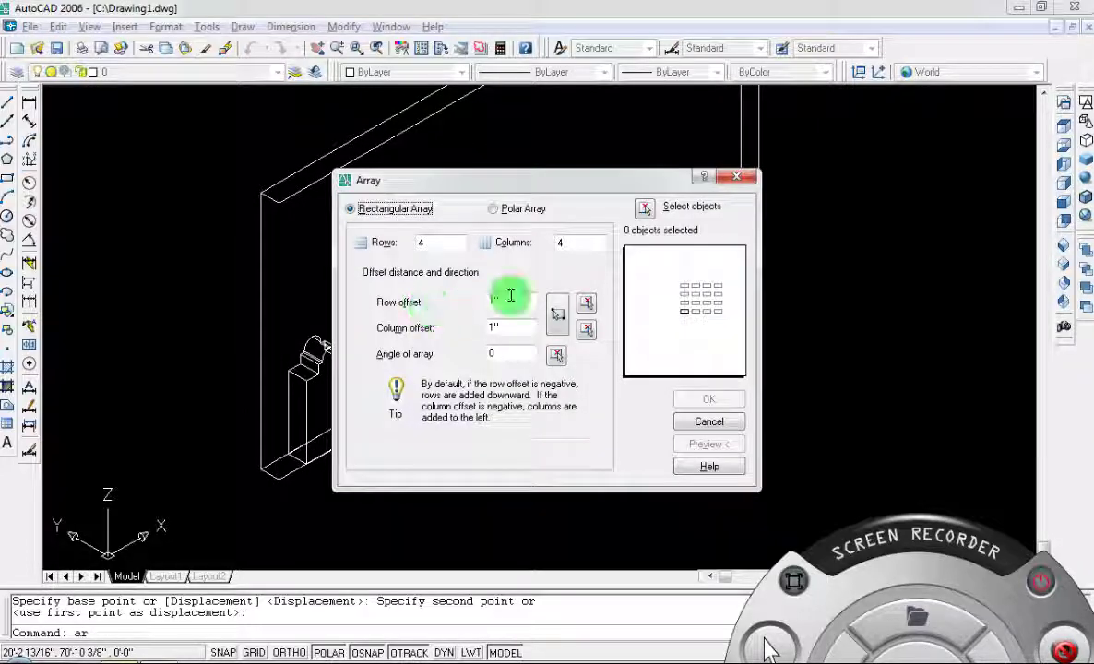
left_click_drag(433, 246, 397, 244)
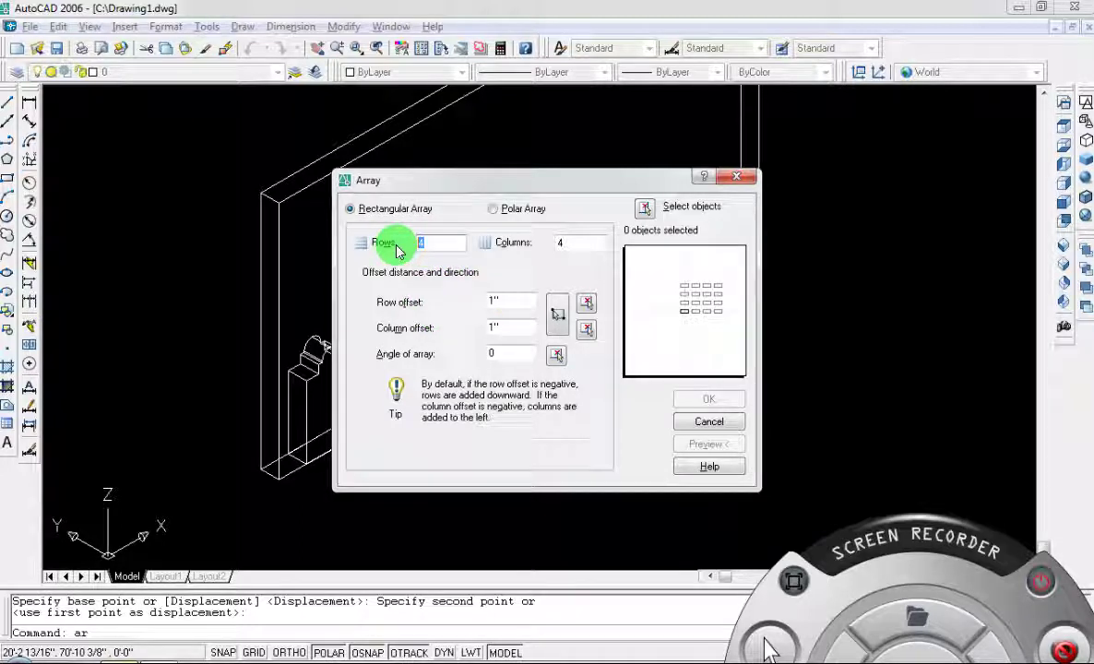
type("1")
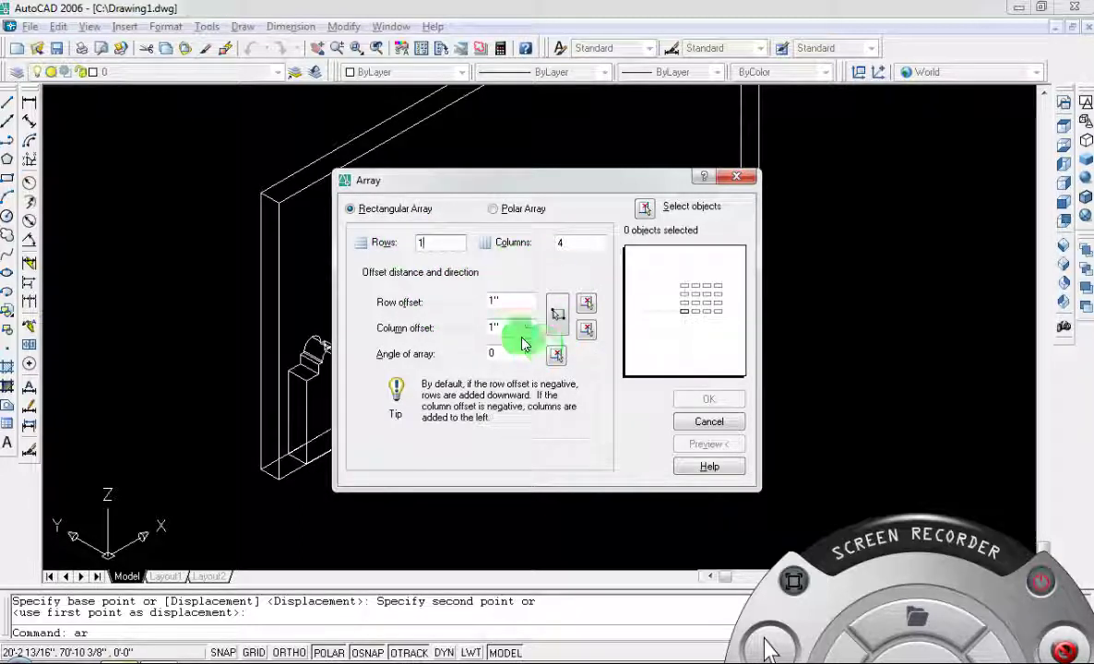
left_click_drag(526, 301, 478, 308)
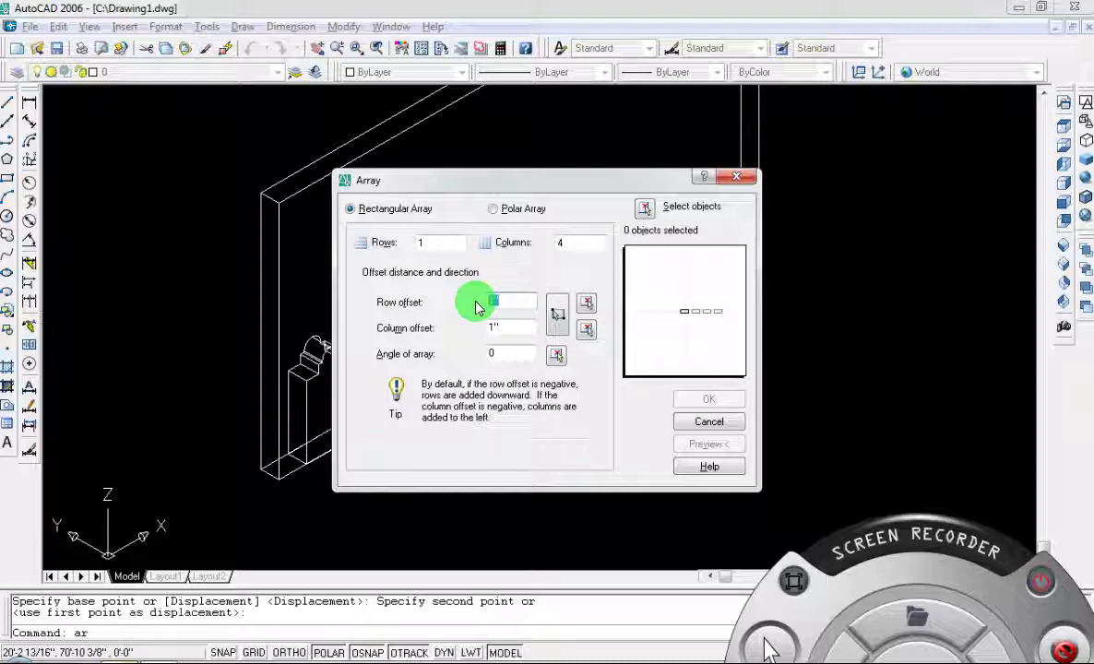
type("3")
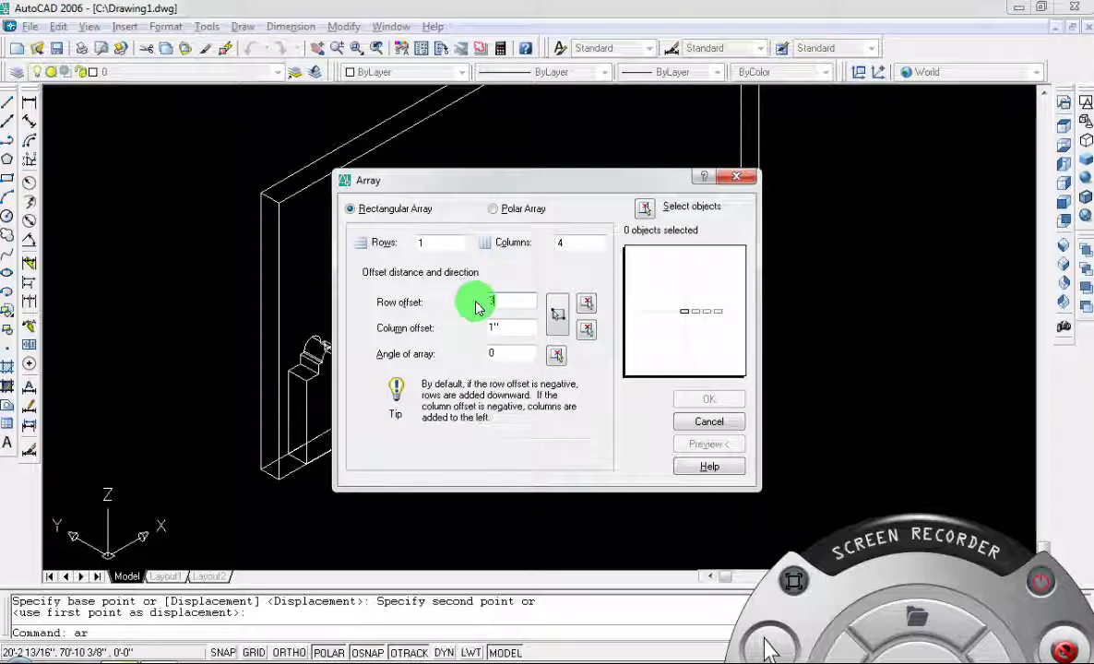
left_click_drag(502, 328, 476, 328)
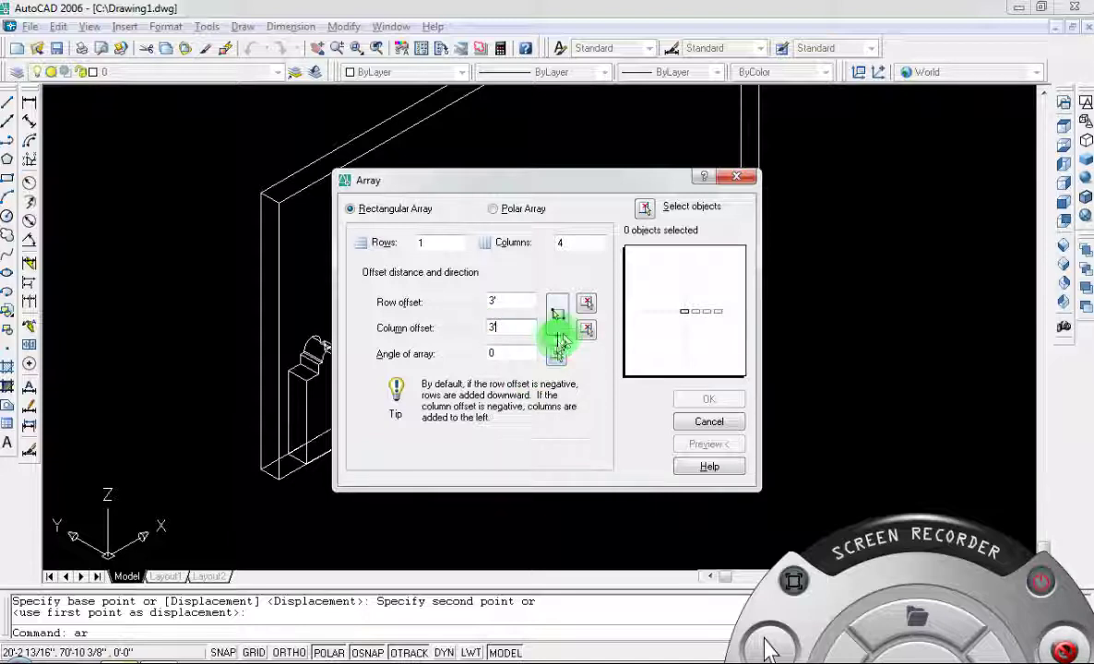
Choose the upright arched solid as the object to array and preview the copies along the wall's lower edge
left_click(707, 424)
left_click(643, 207)
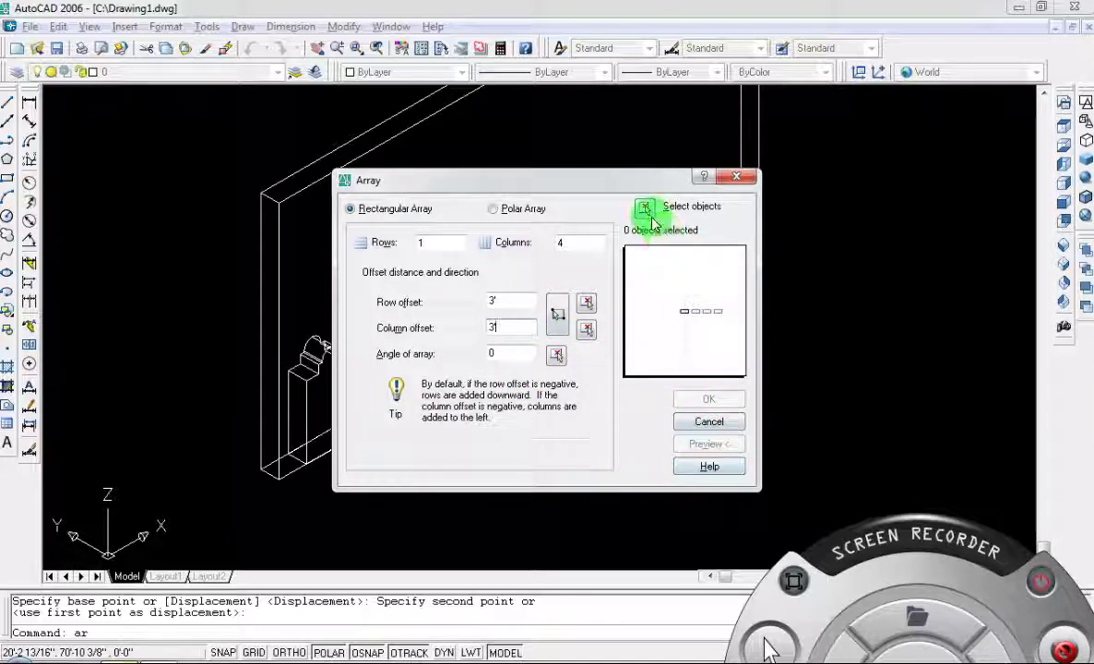
left_click(354, 367)
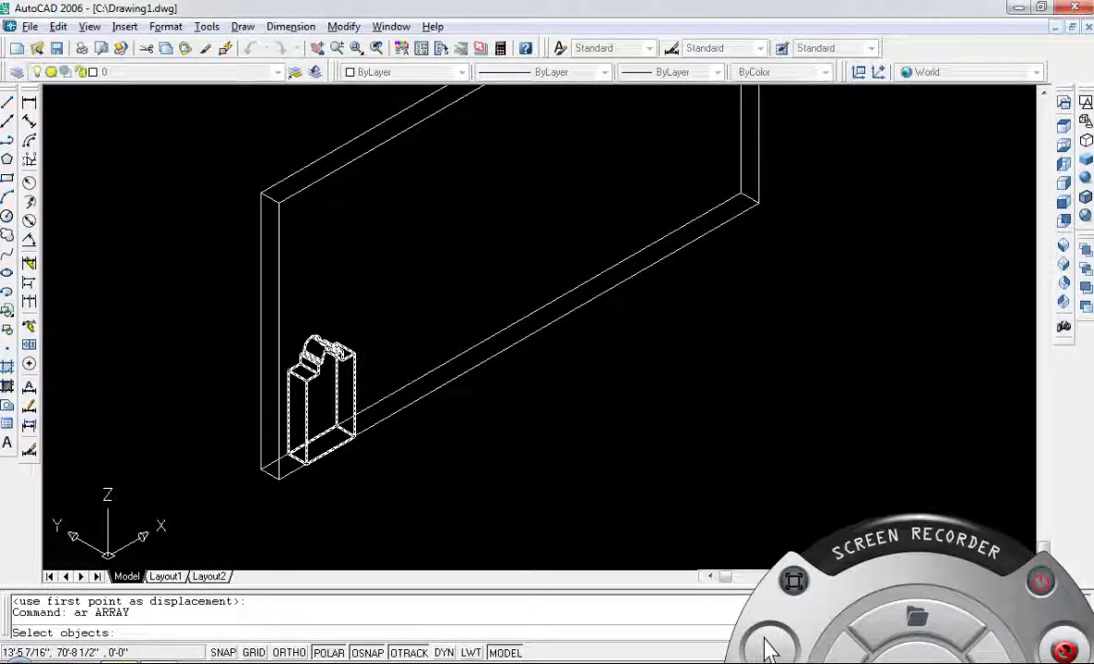
key("Return")
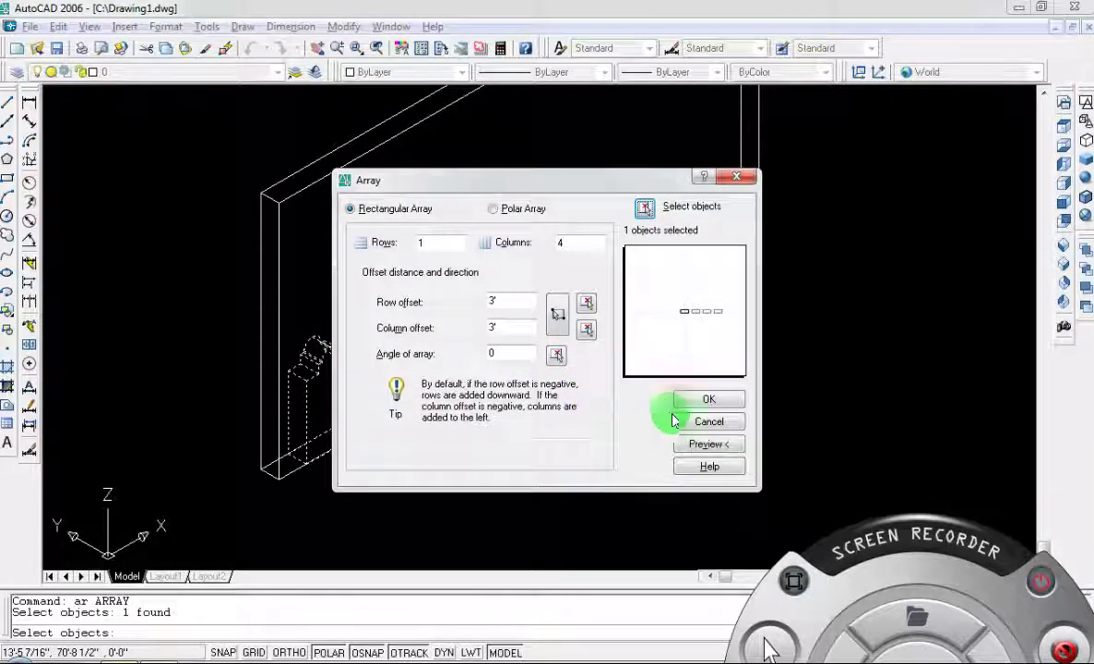
left_click(707, 443)
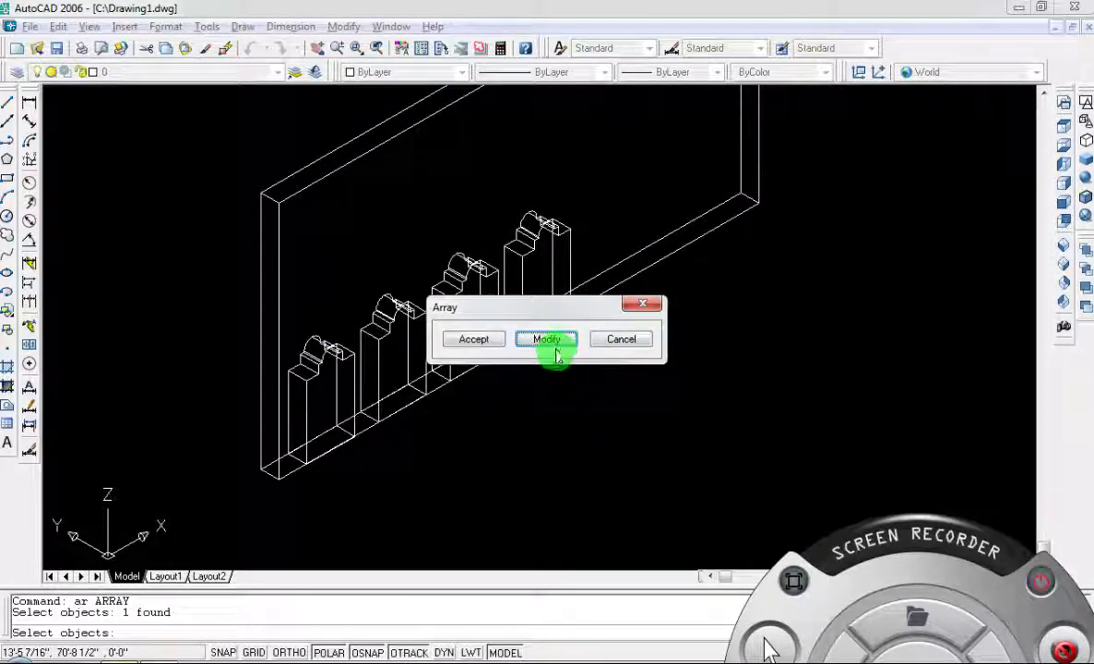
Modify the array to 6 columns, preview it again and accept it
left_click(548, 340)
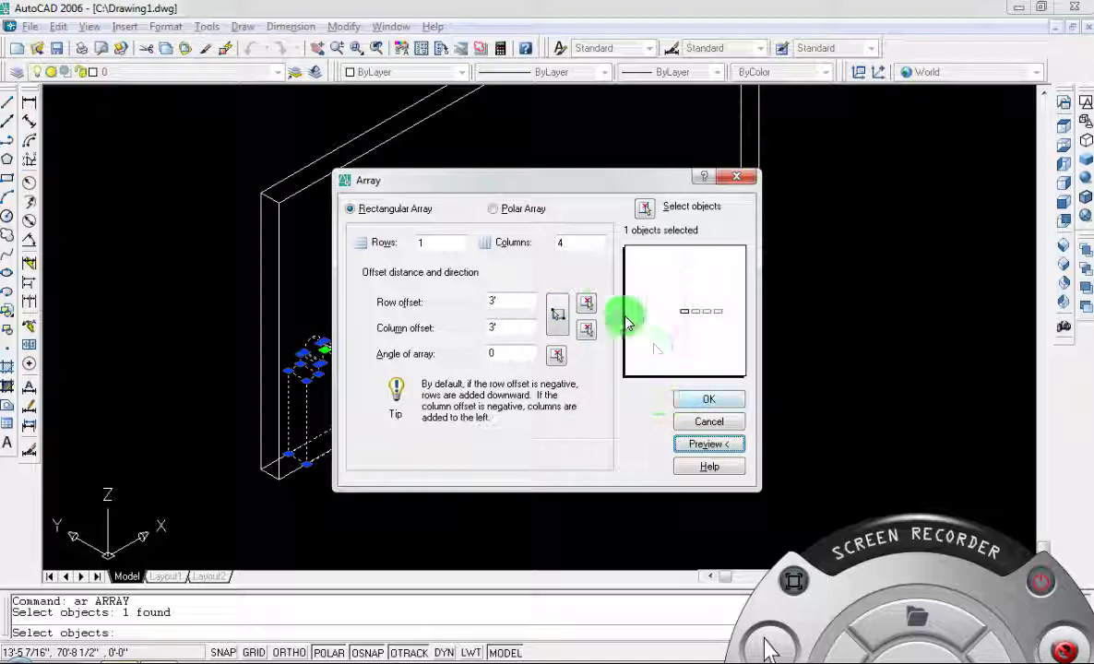
double_click(558, 242)
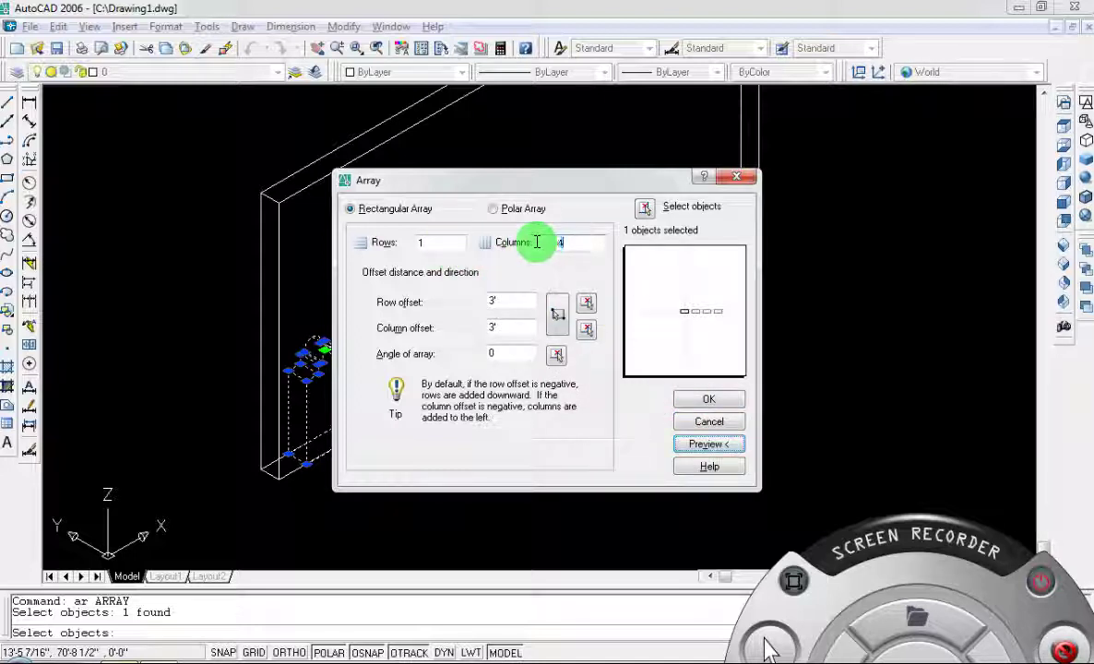
type("6")
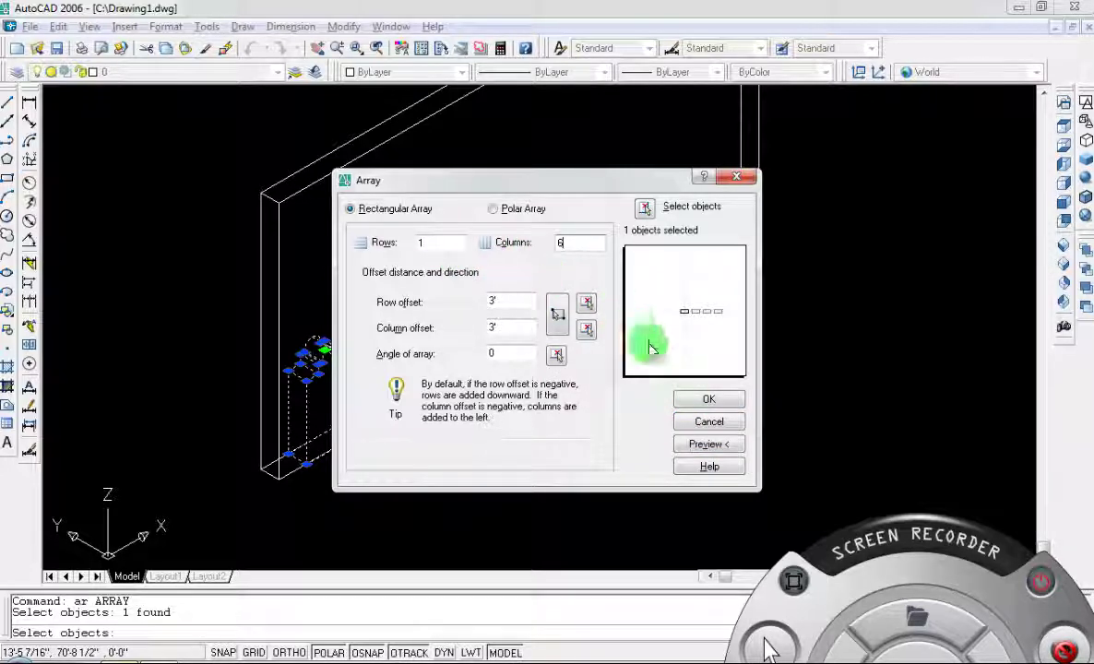
left_click(684, 444)
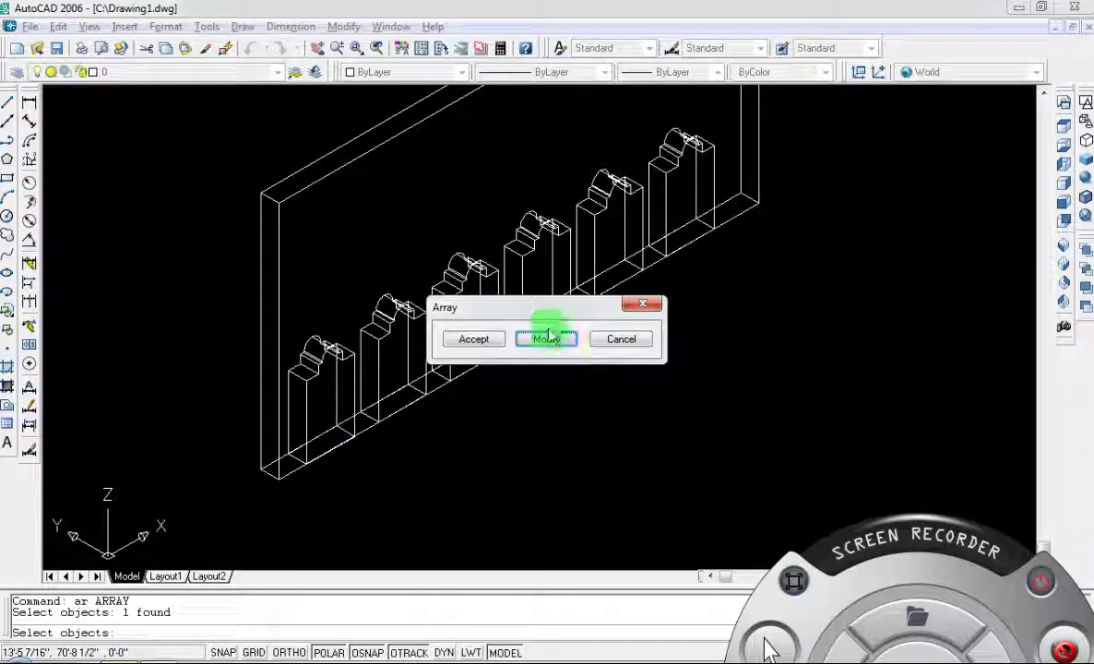
left_click(473, 338)
Subtract all six arched solids from the wall to cut a row of arched openings
middle_click_drag(539, 352, 573, 438)
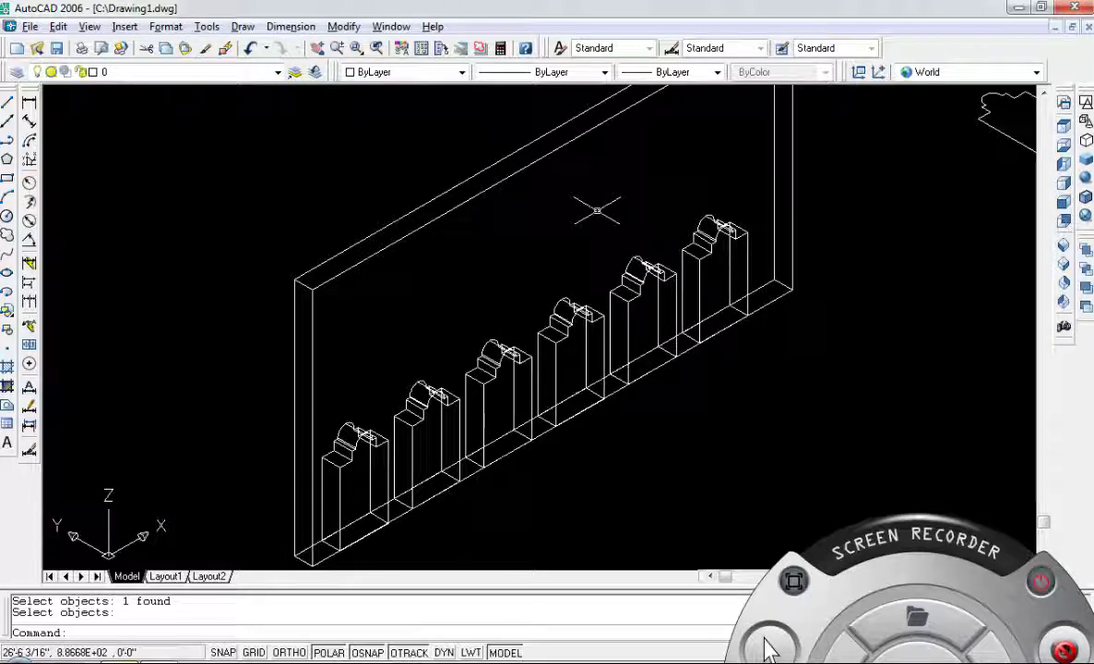
type("su")
key("Return")
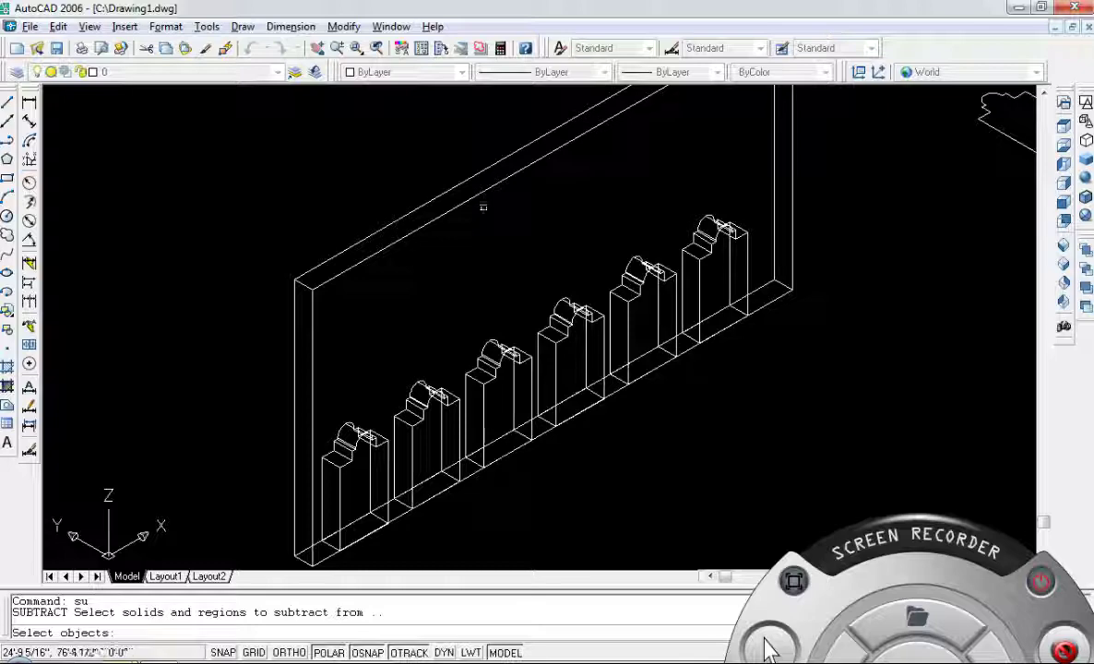
left_click(449, 209)
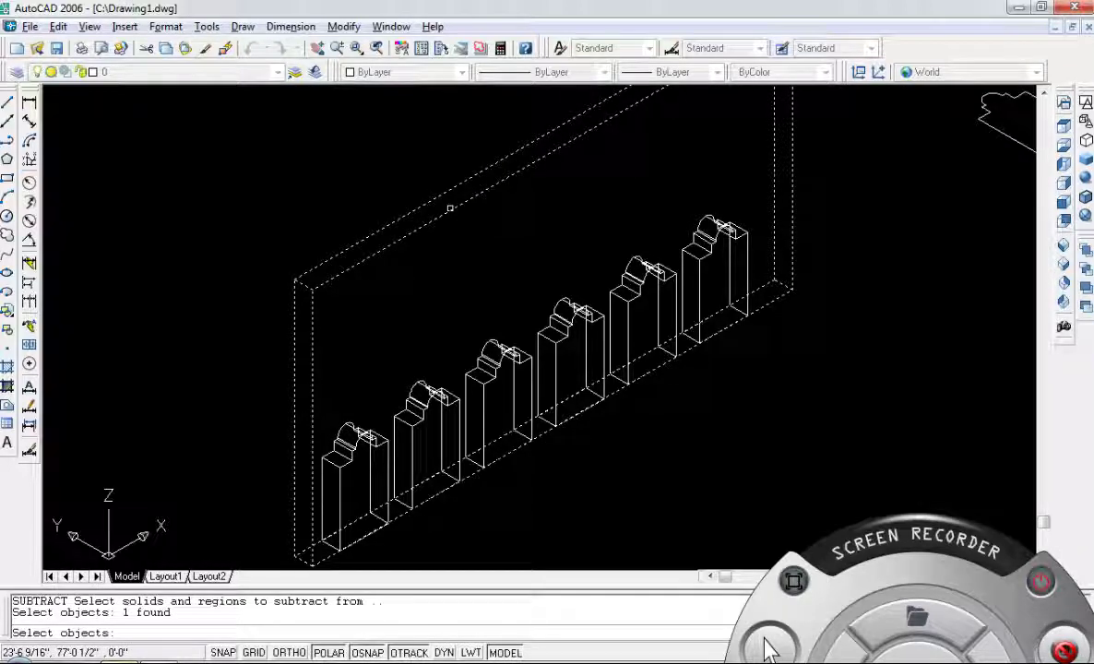
key("Return")
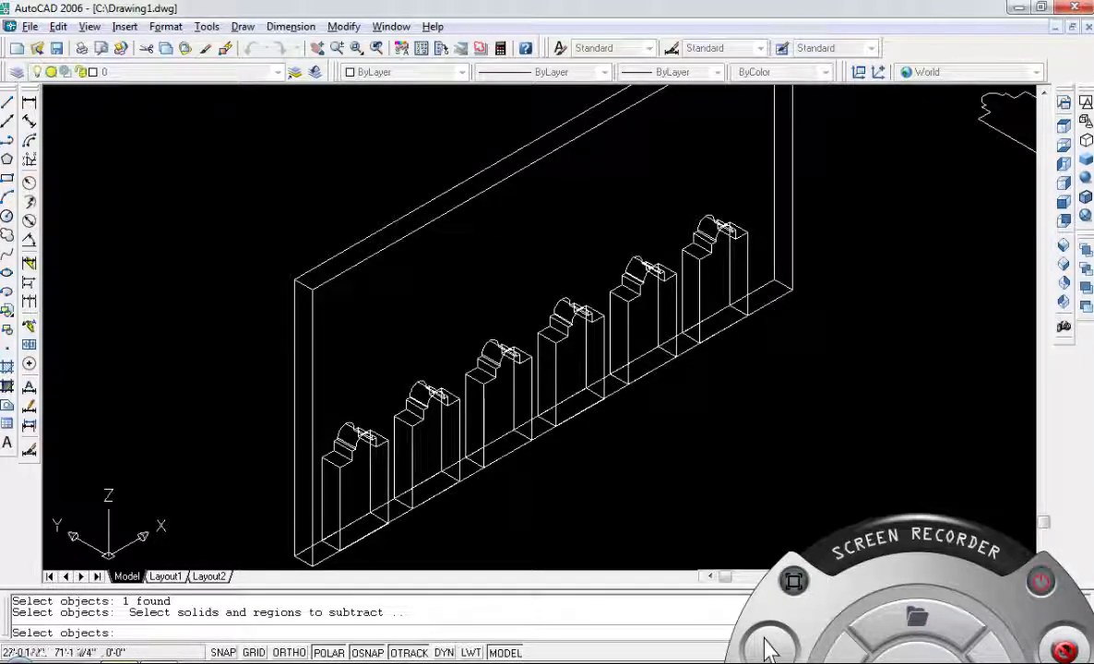
left_click(712, 226)
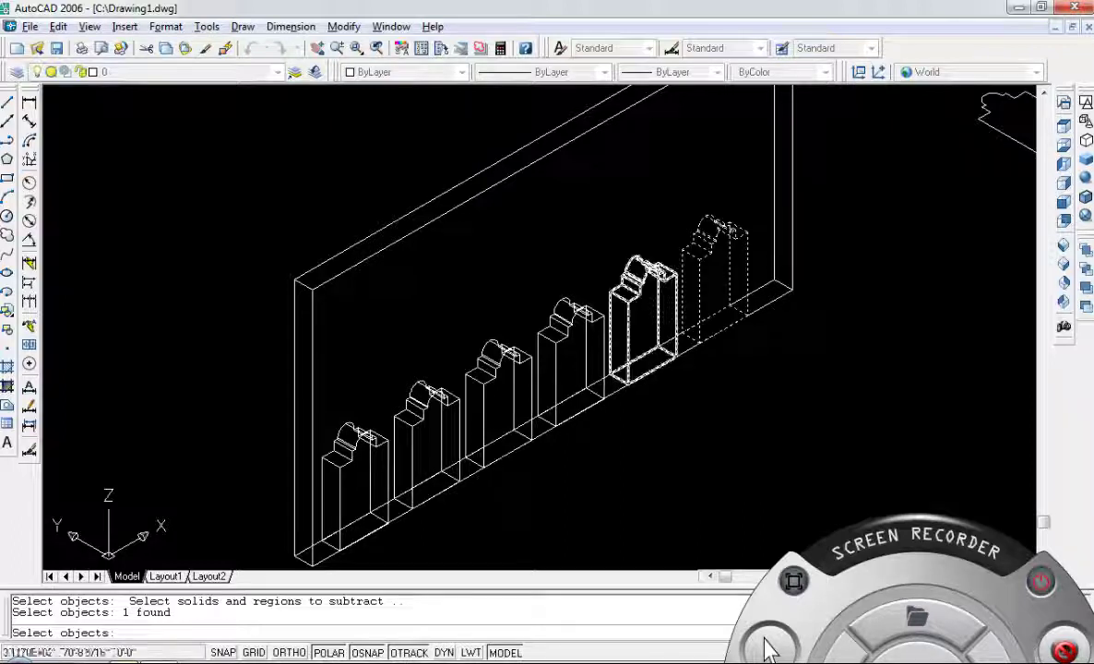
left_click(643, 318)
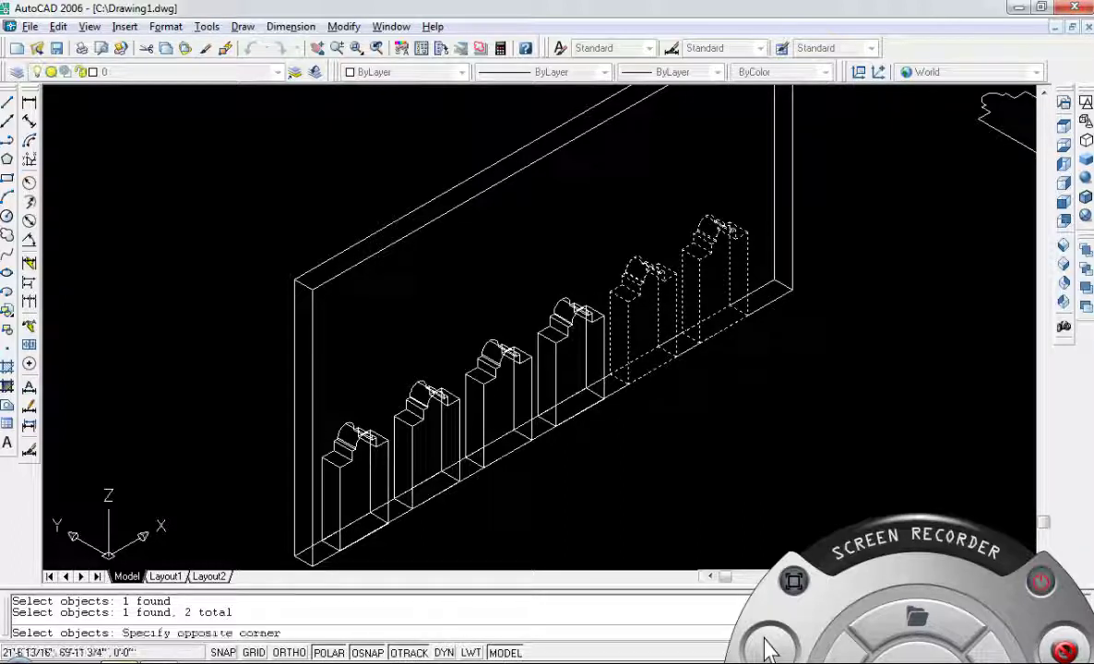
left_click(551, 319)
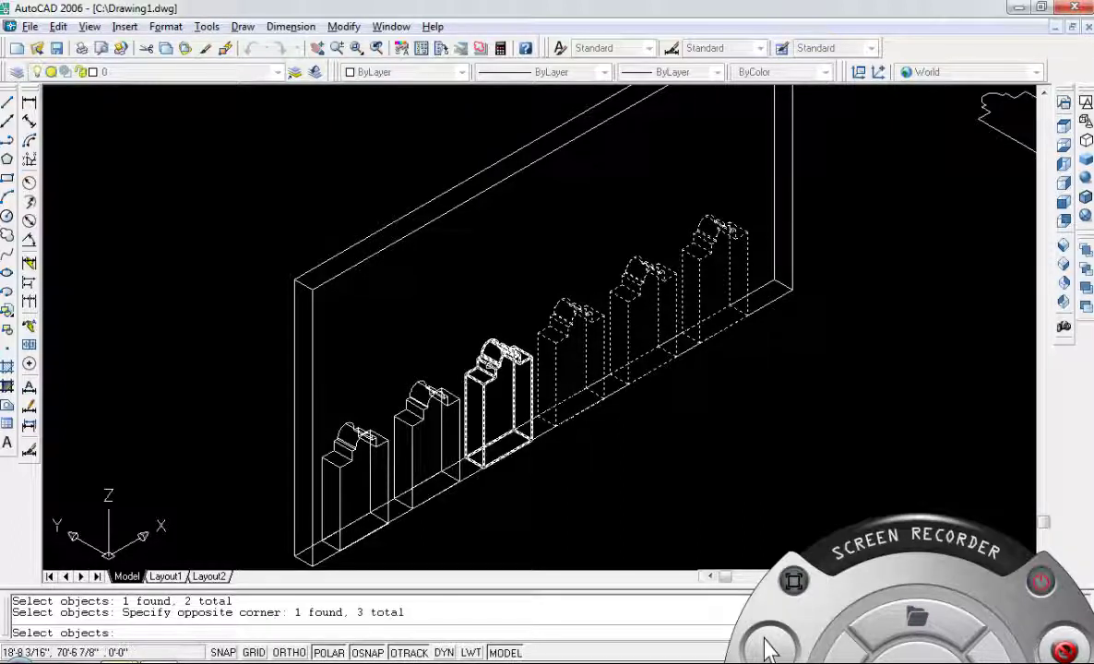
left_click(488, 364)
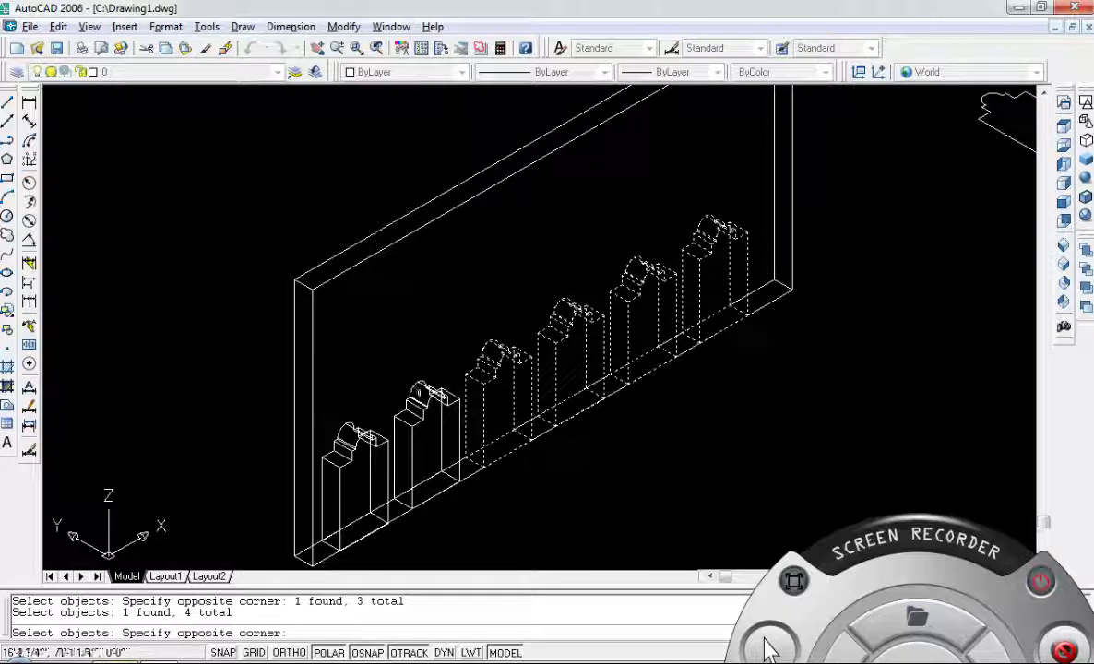
left_click(426, 394)
left_click(426, 392)
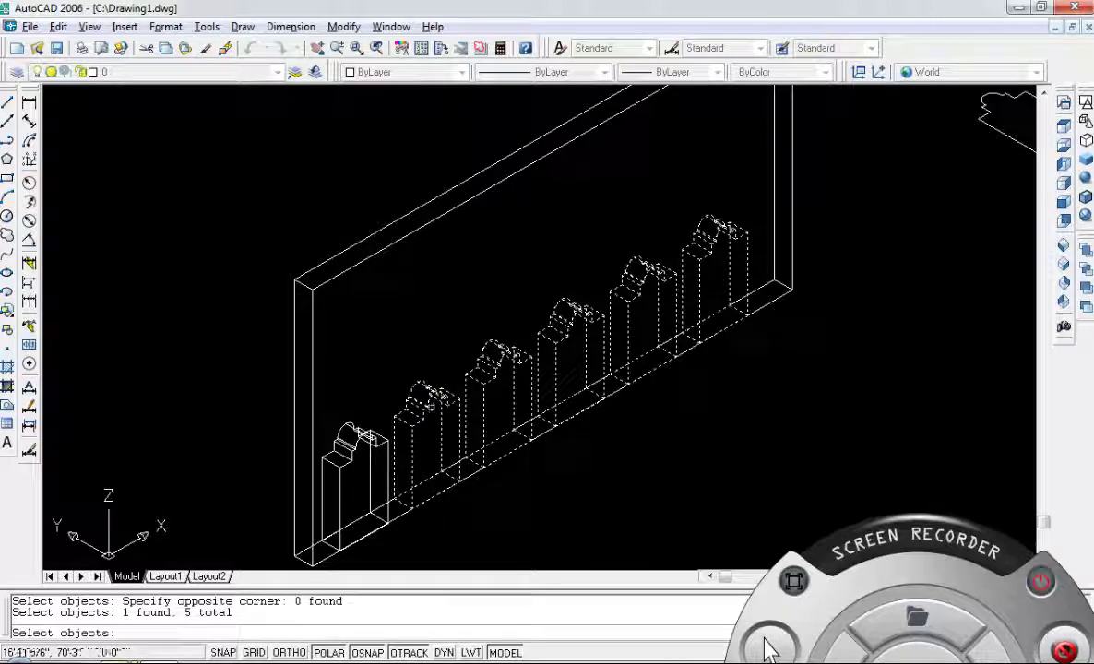
left_click(337, 465)
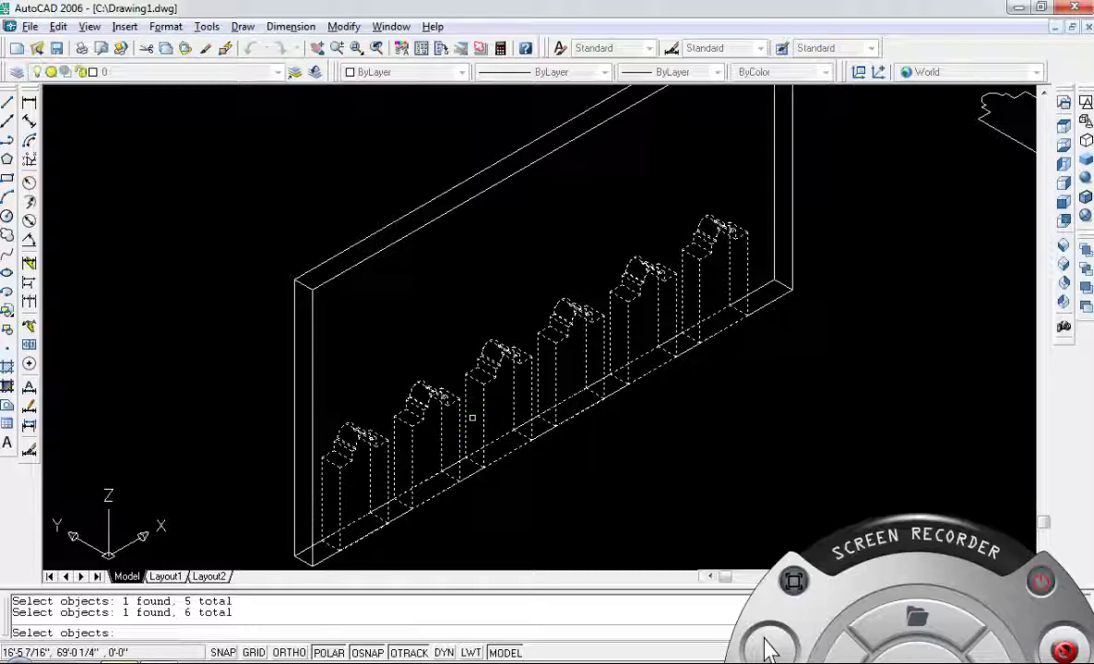
key("Return")
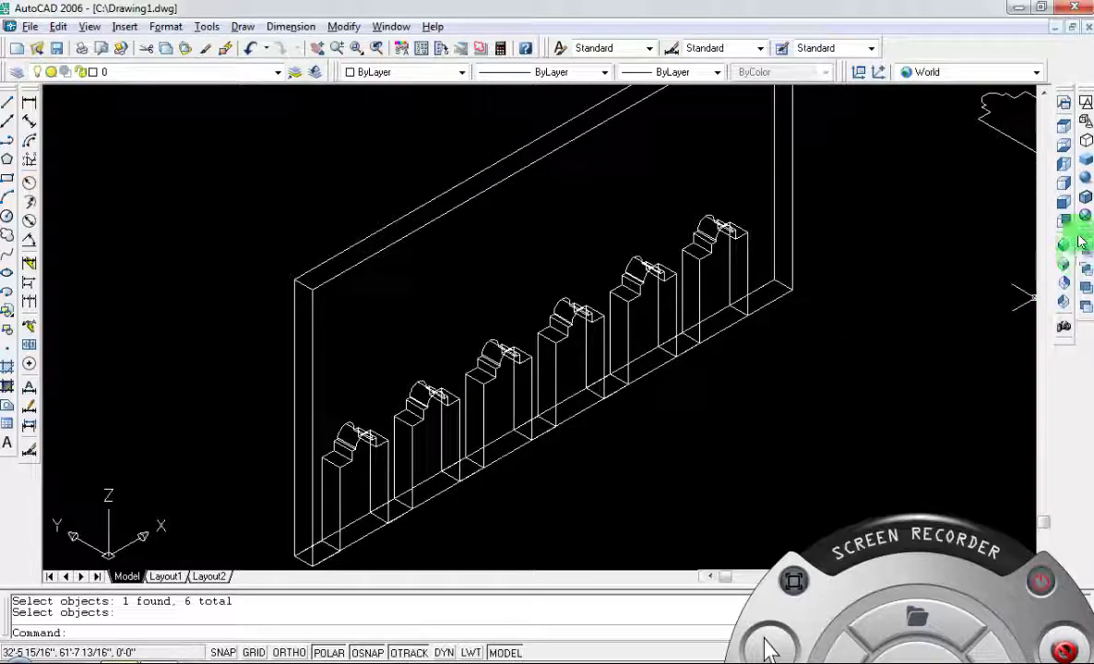
Display the model with flat shading and inspect the arched openings along the wall's base
left_click(1086, 158)
scroll(793, 306, "down", 3)
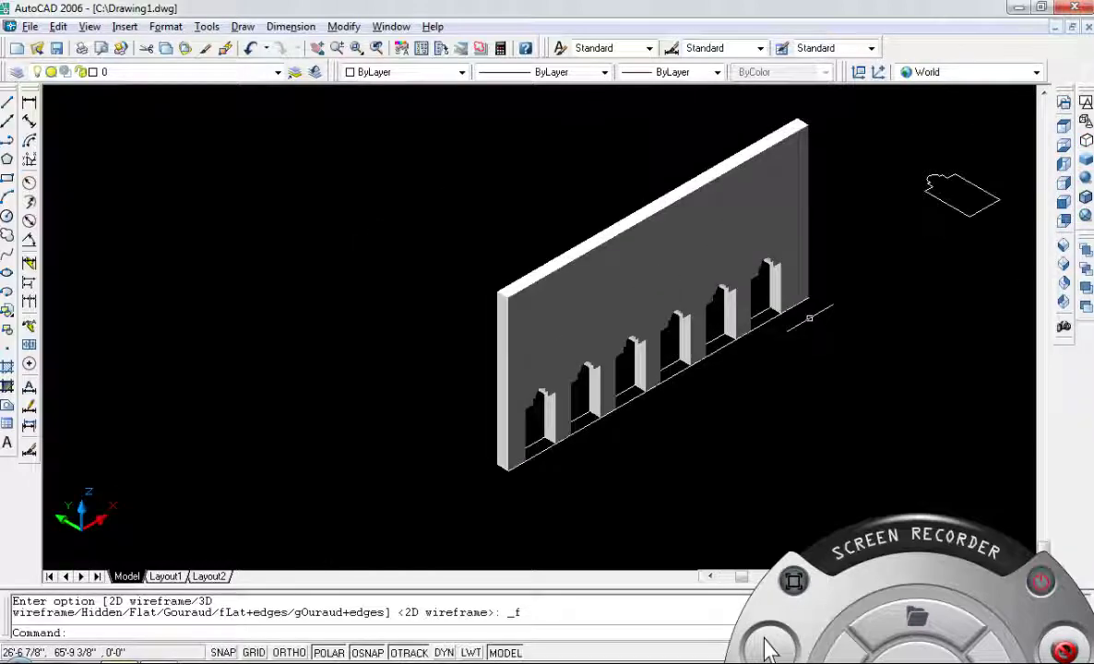
scroll(766, 318, "up", 6)
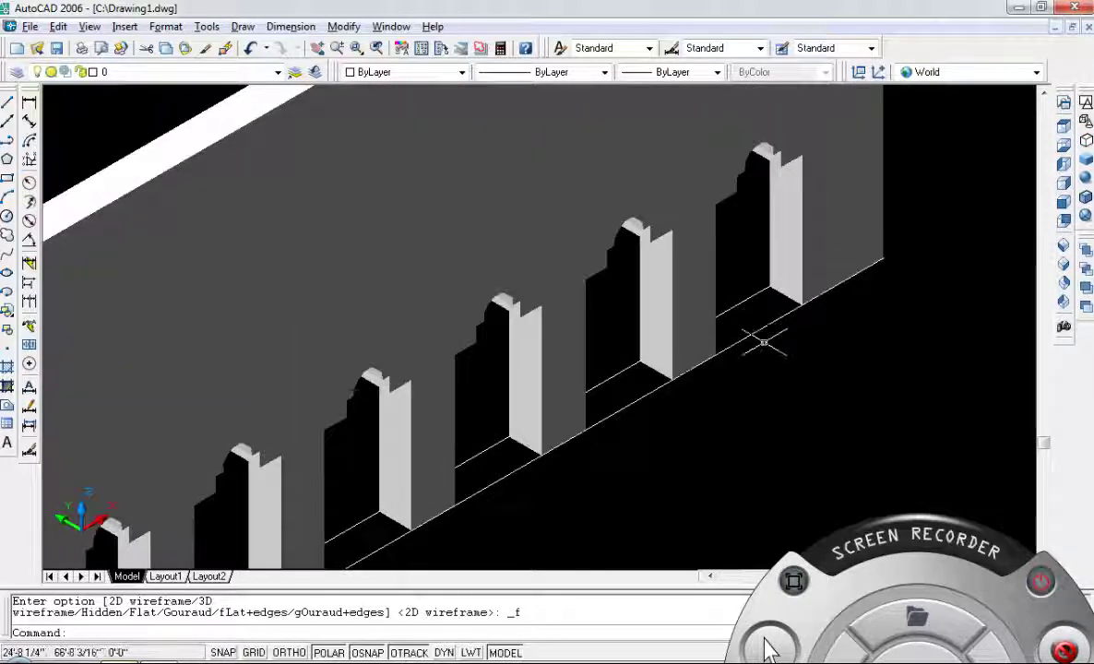
scroll(767, 318, "down", 5)
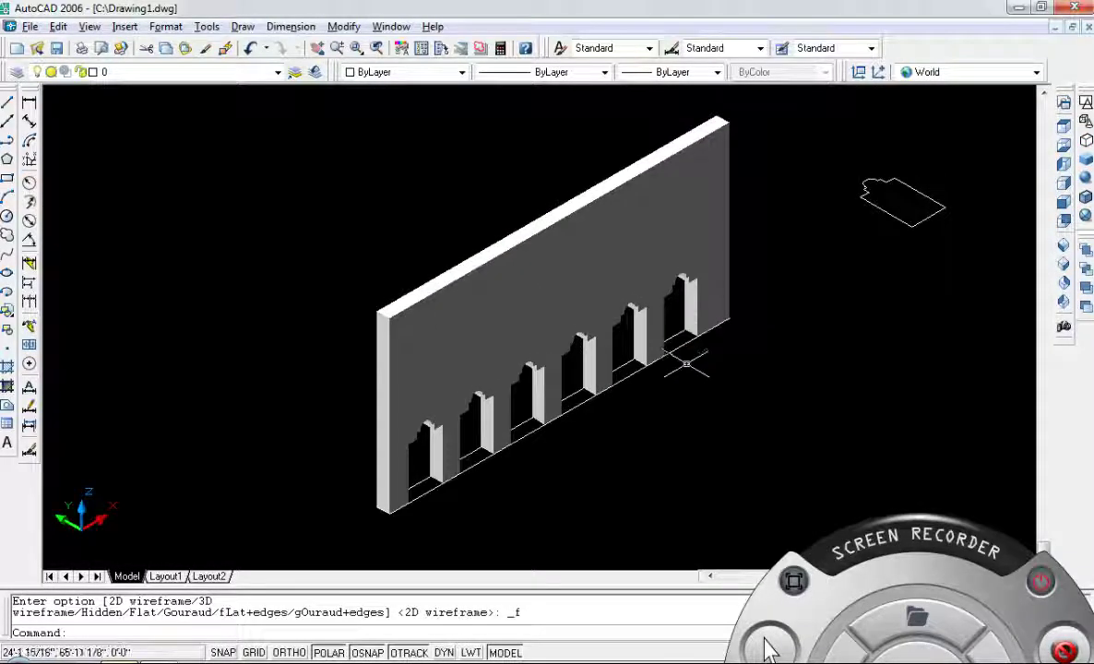
scroll(647, 366, "up", 2)
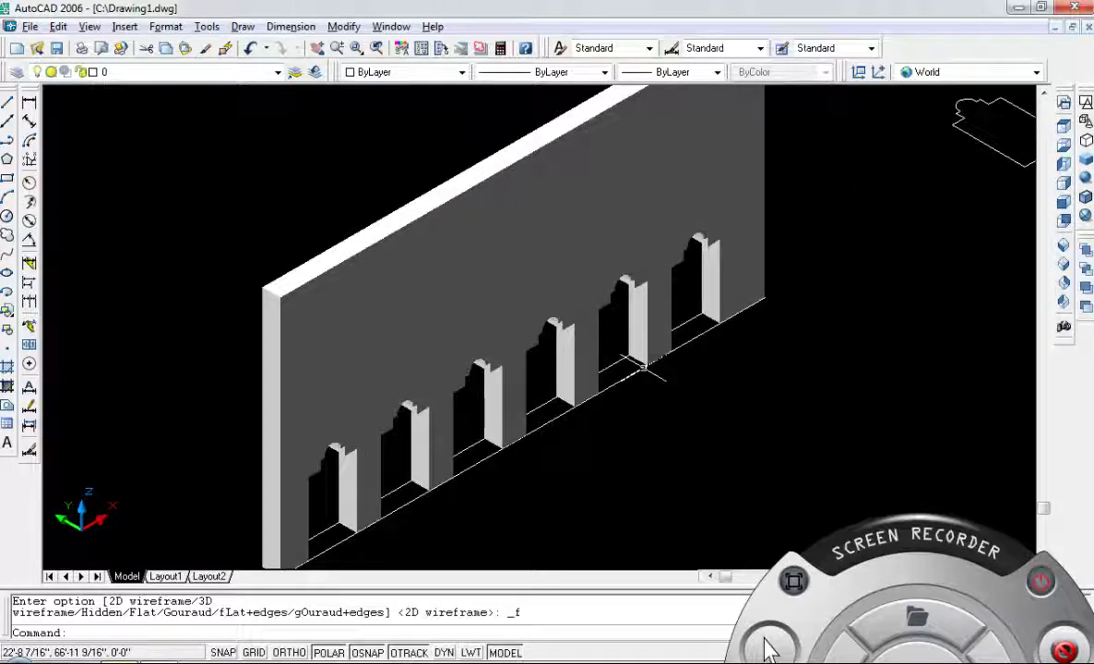
key("Return")
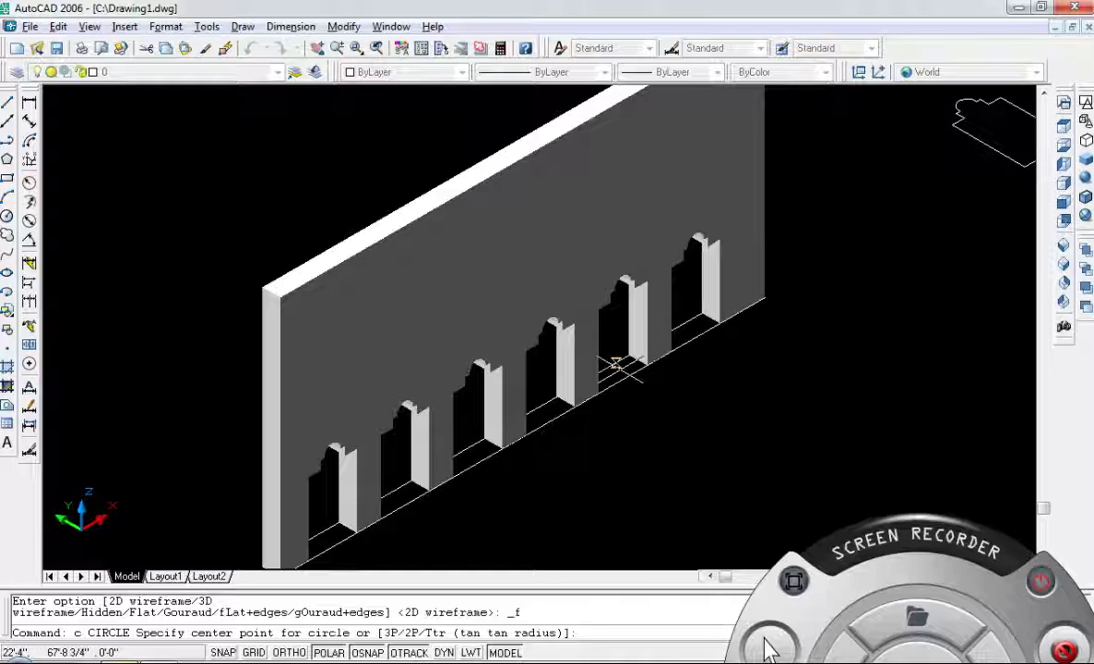
left_click(616, 364)
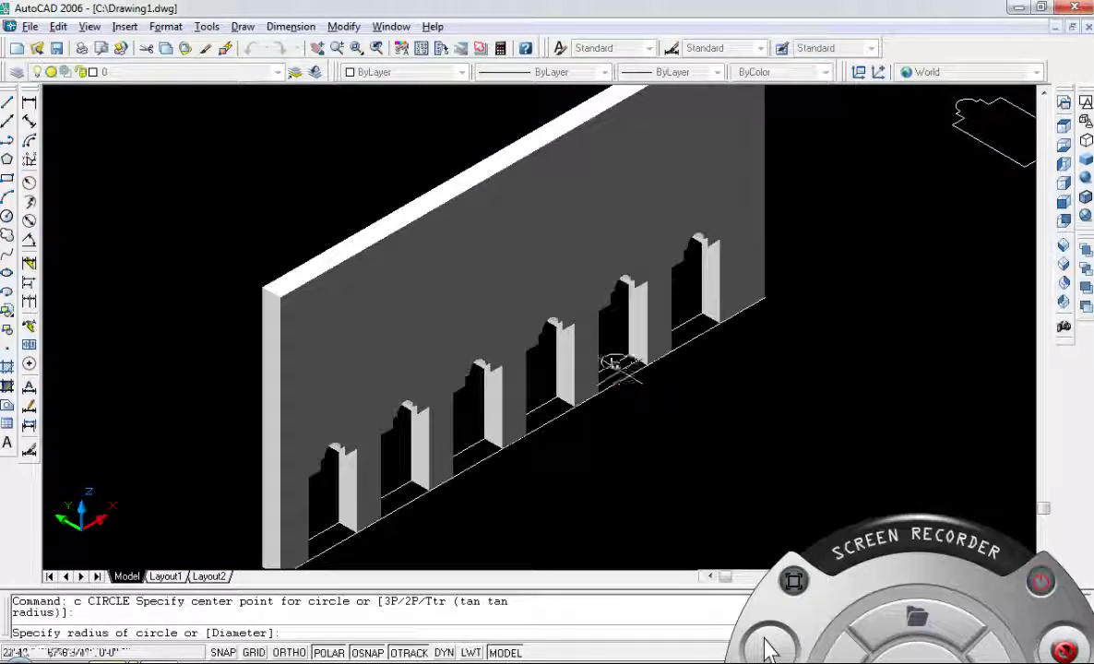
left_click(616, 364)
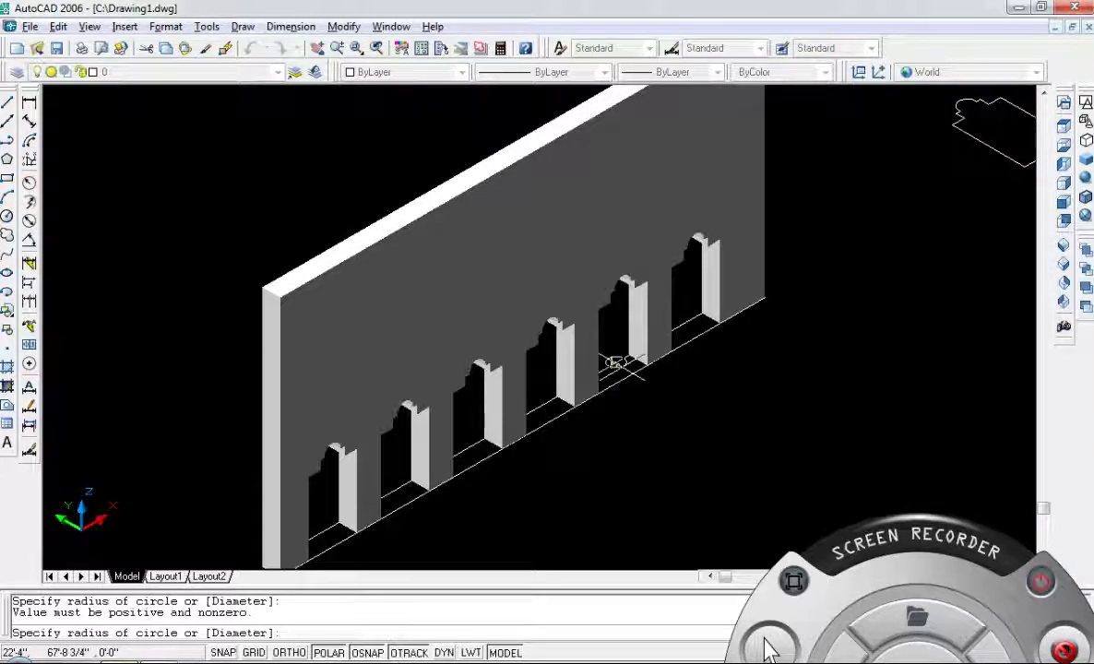
key("Escape")
key("Escape")
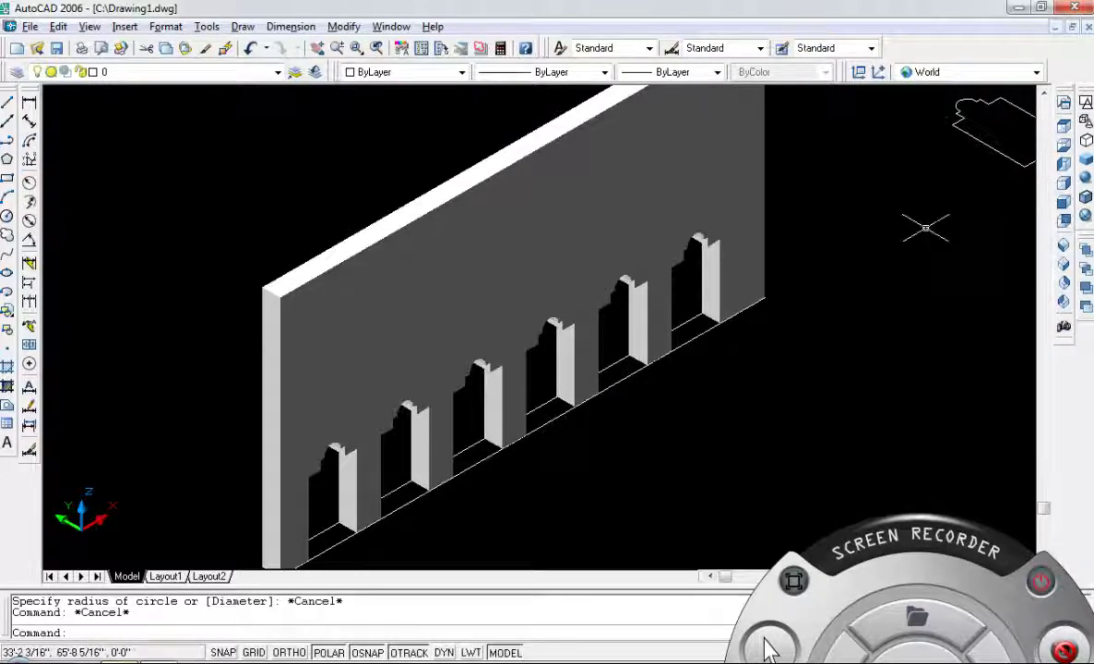